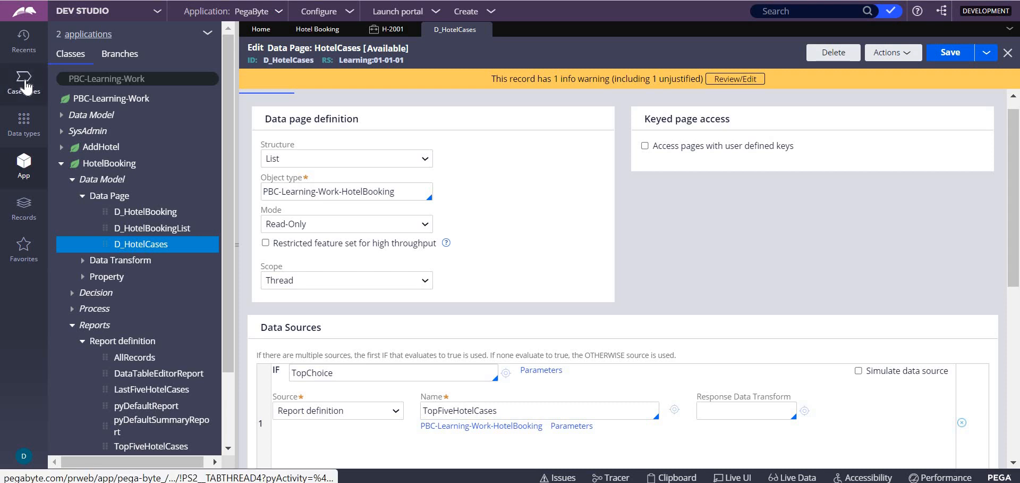
- Review the Hotel Booking case workflow and switch case H-2001's Select Hotel table to the latest 5 and last 5 records
{"action": "left_click", "coordinate": [25, 85]}
{"action": "left_click", "coordinate": [80, 96]}
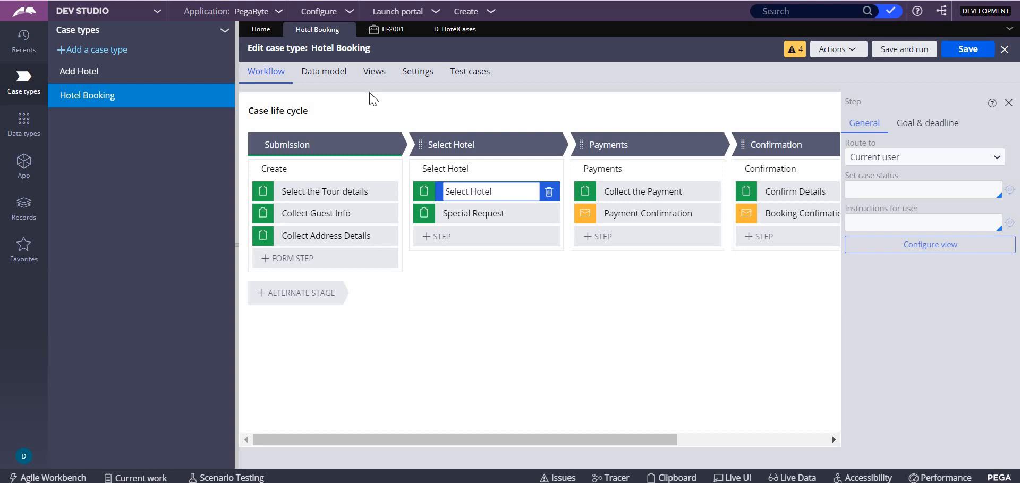
{"action": "left_click", "coordinate": [393, 31]}
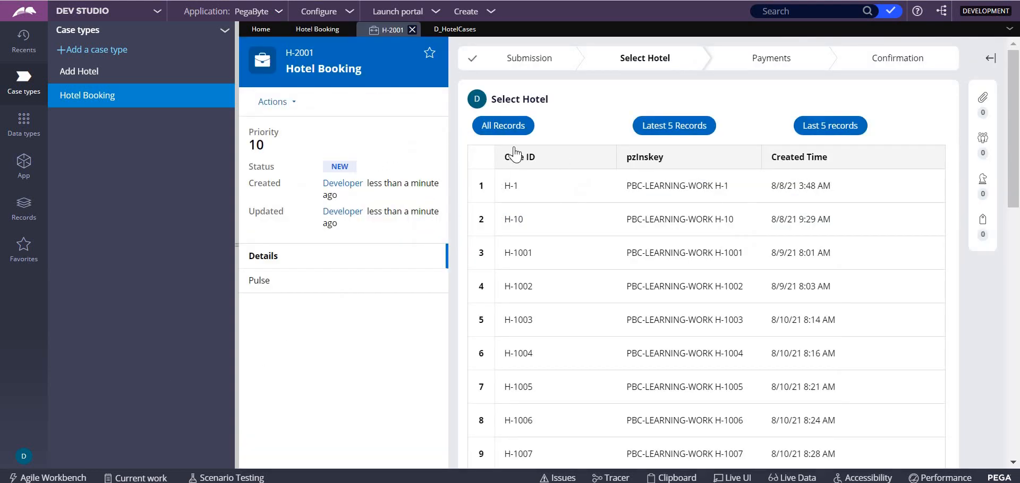
{"action": "left_click", "coordinate": [672, 126]}
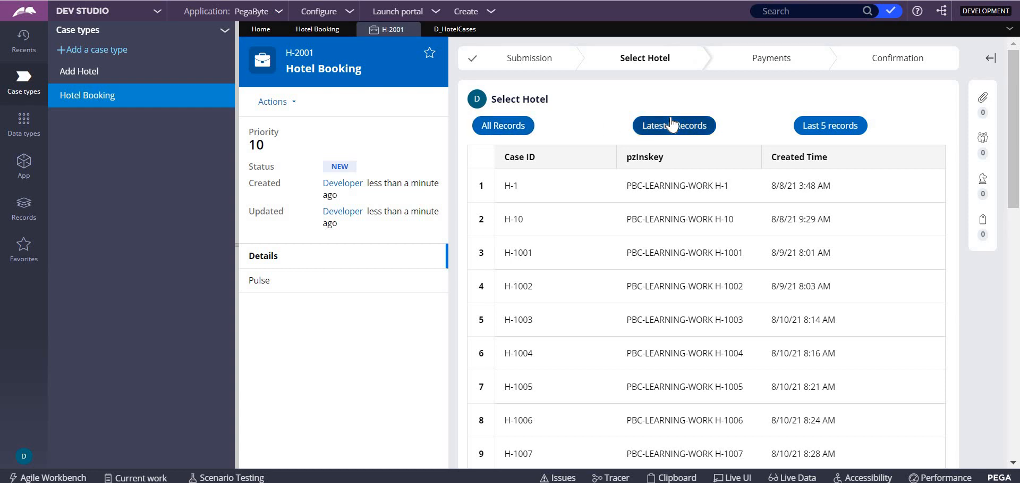
{"action": "left_click", "coordinate": [827, 128]}
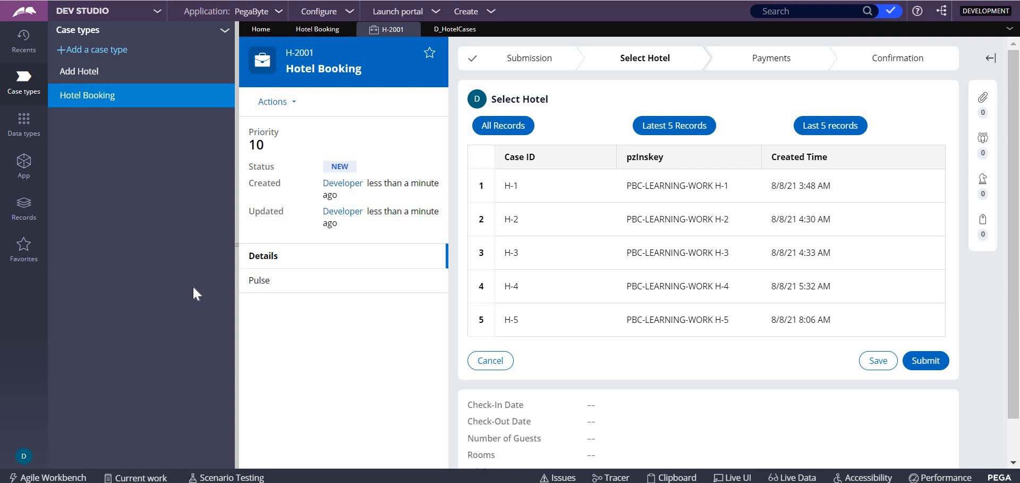
- Open the SelectHotel section from the HotelBooking class's user interface rules
{"action": "left_click", "coordinate": [24, 161]}
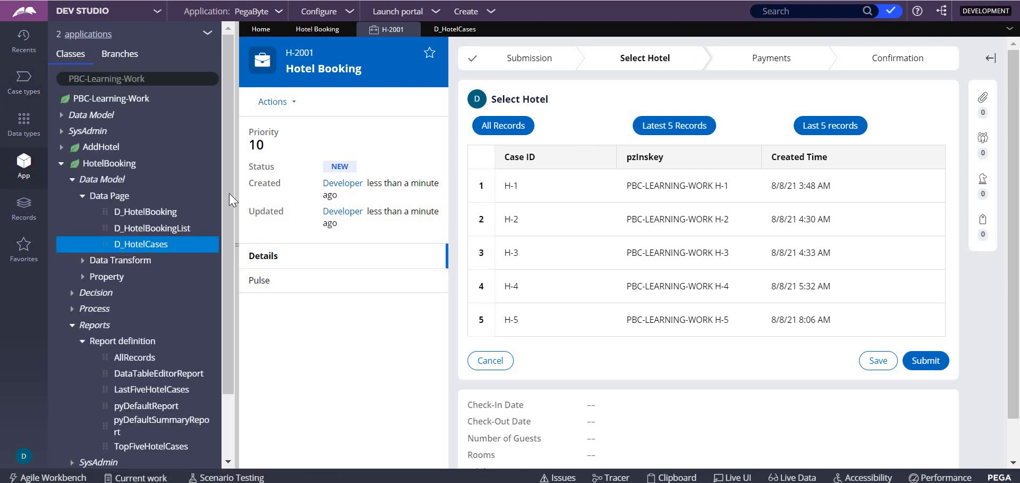
{"action": "scroll", "coordinate": [228, 200], "scroll_direction": "down", "scroll_amount": 3}
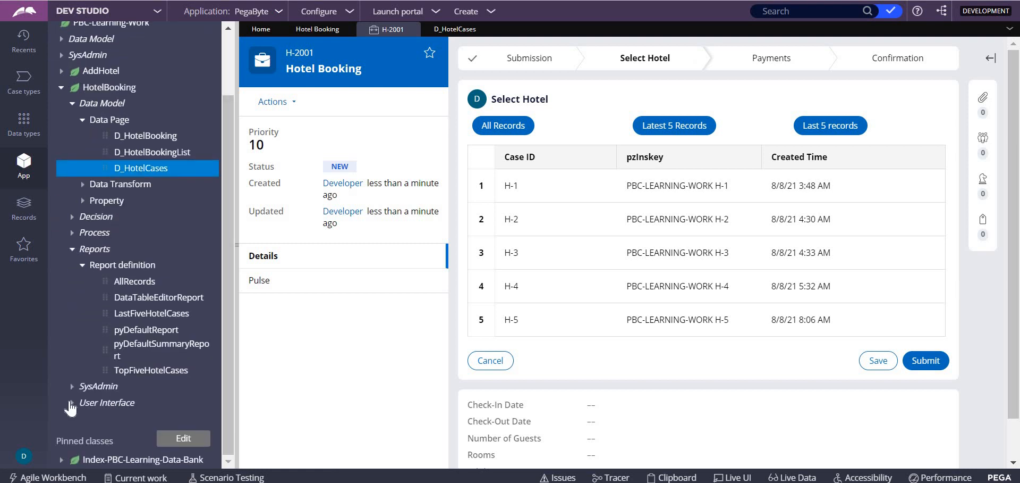
{"action": "left_click", "coordinate": [81, 401]}
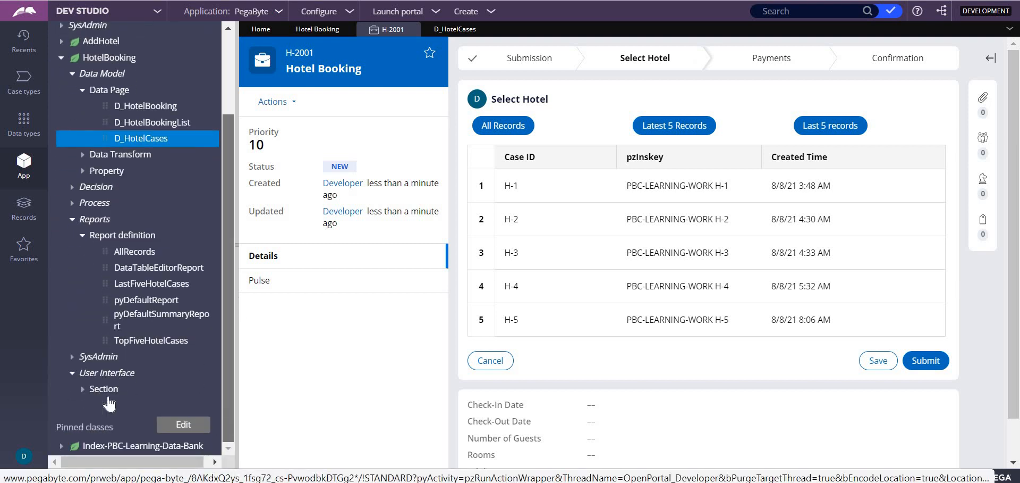
{"action": "left_click", "coordinate": [81, 392]}
{"action": "left_click_drag", "start_coordinate": [228, 256], "coordinate": [228, 406]}
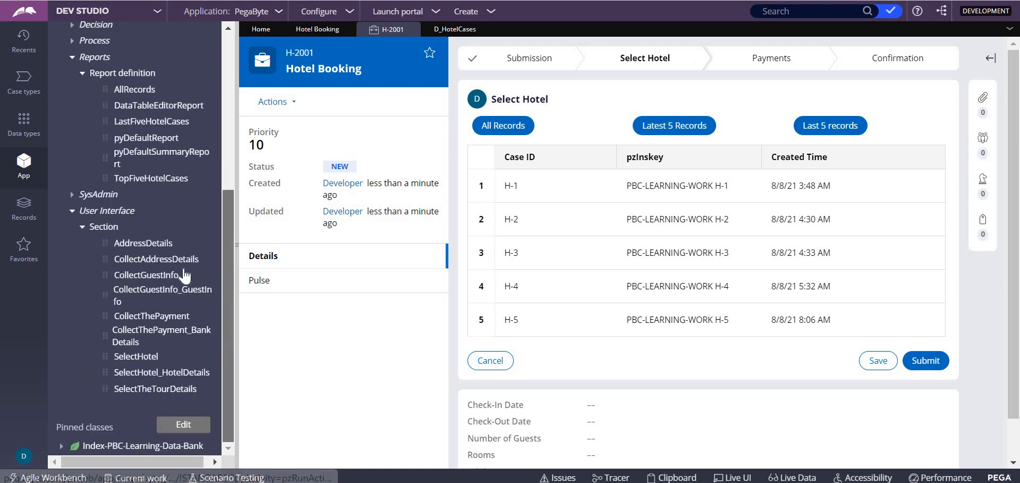
{"action": "left_click", "coordinate": [142, 358]}
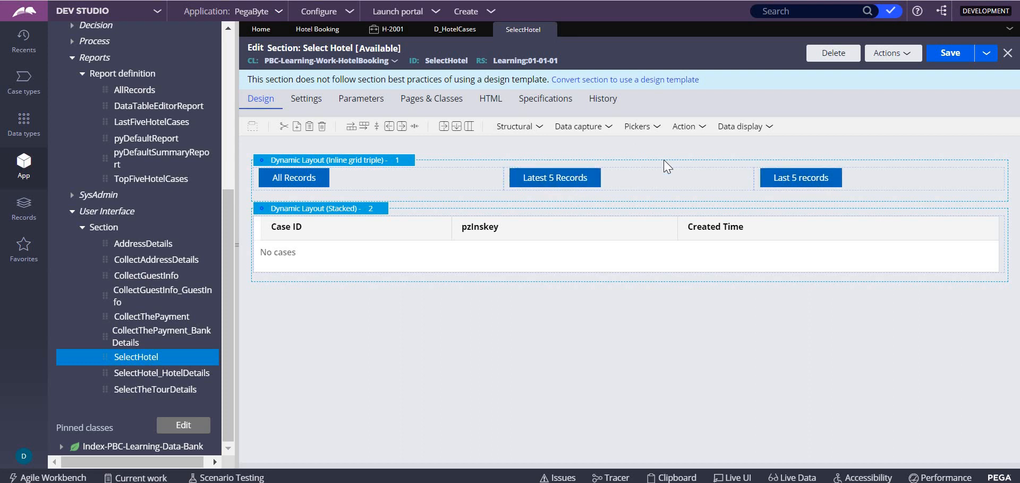
{"action": "left_click", "coordinate": [759, 132]}
{"action": "left_click", "coordinate": [686, 128]}
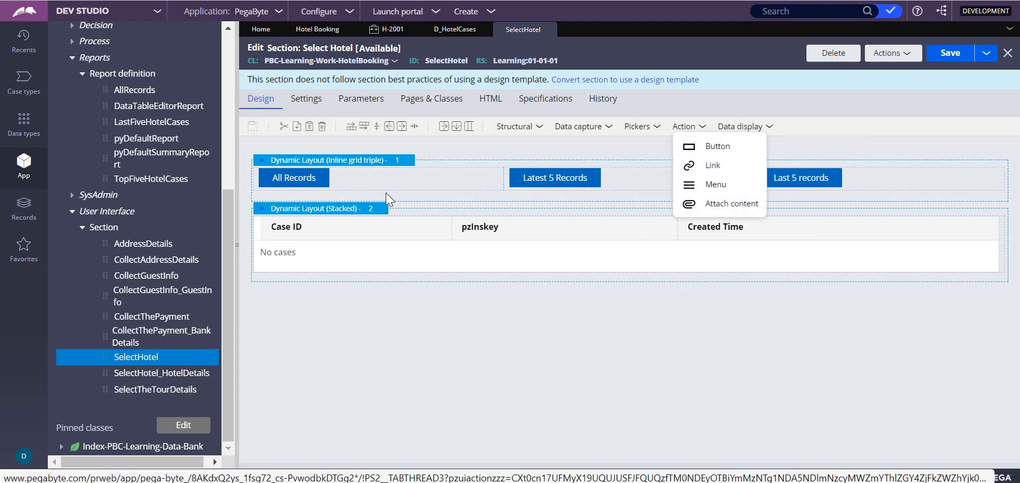
- Set the container format of the inline grid triple layout to Default and save the Select Hotel section
{"action": "left_click", "coordinate": [351, 162]}
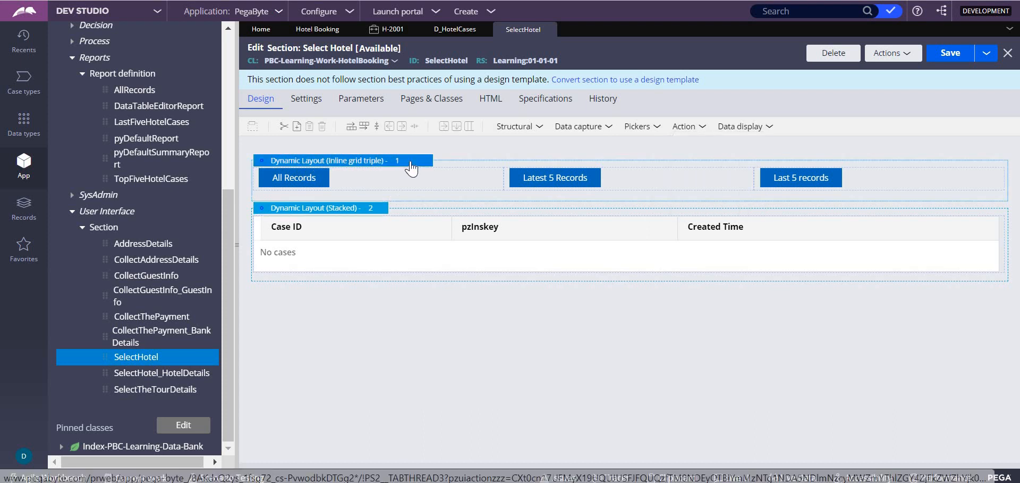
{"action": "left_click", "coordinate": [414, 160]}
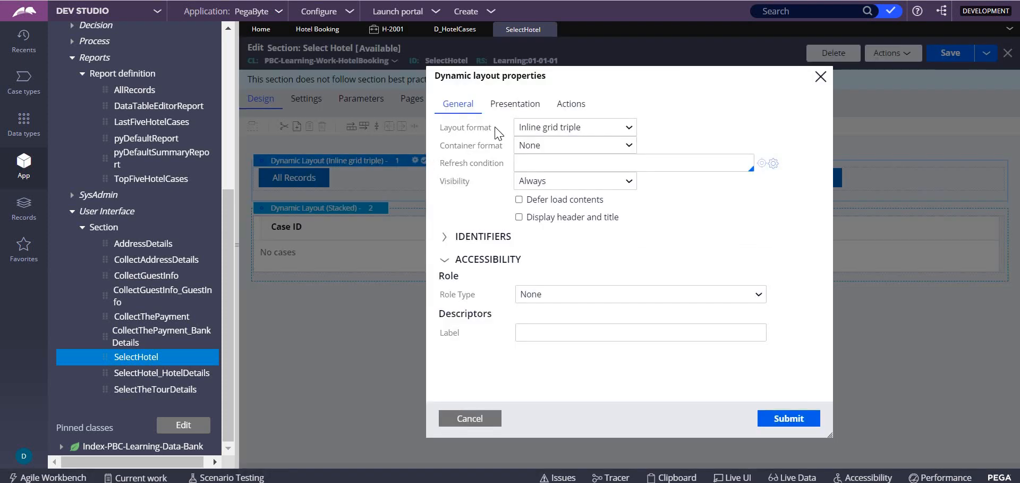
{"action": "left_click", "coordinate": [547, 144]}
{"action": "left_click", "coordinate": [540, 195]}
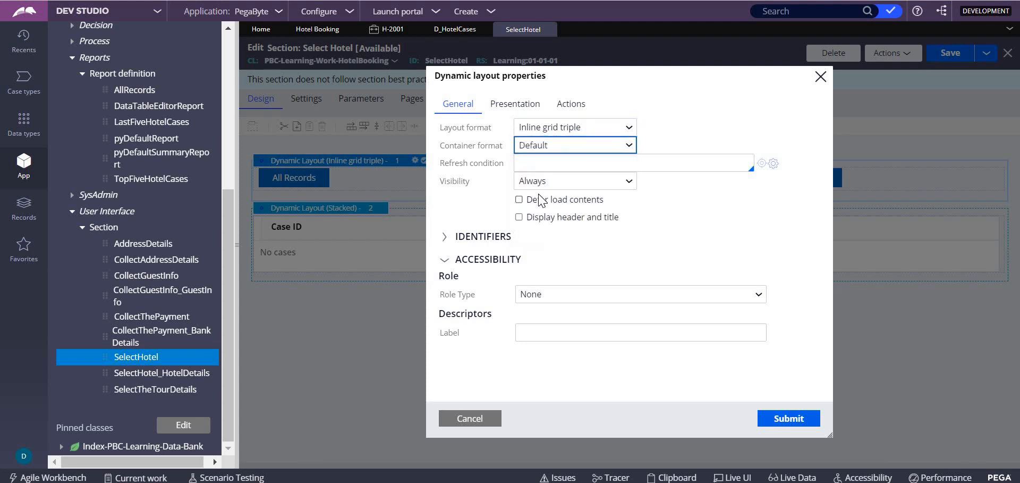
{"action": "left_click", "coordinate": [786, 419]}
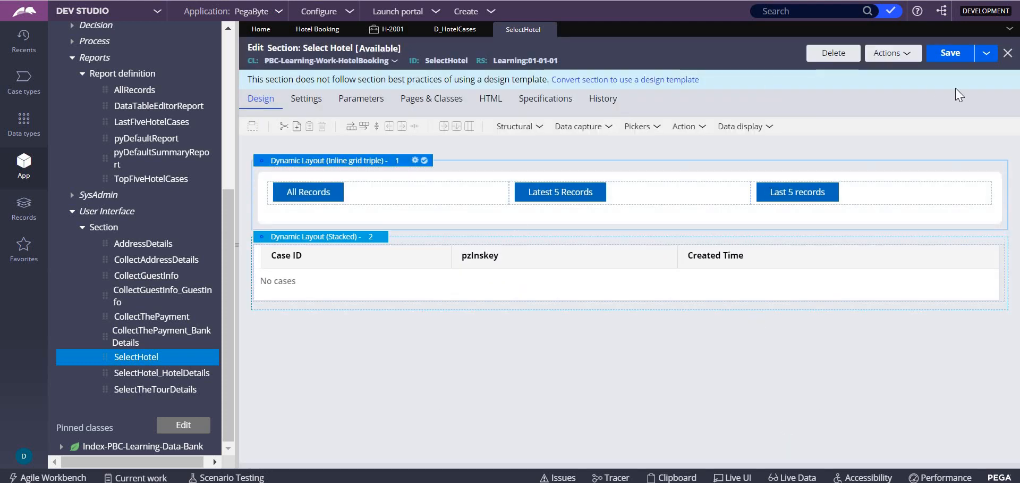
{"action": "left_click", "coordinate": [947, 60]}
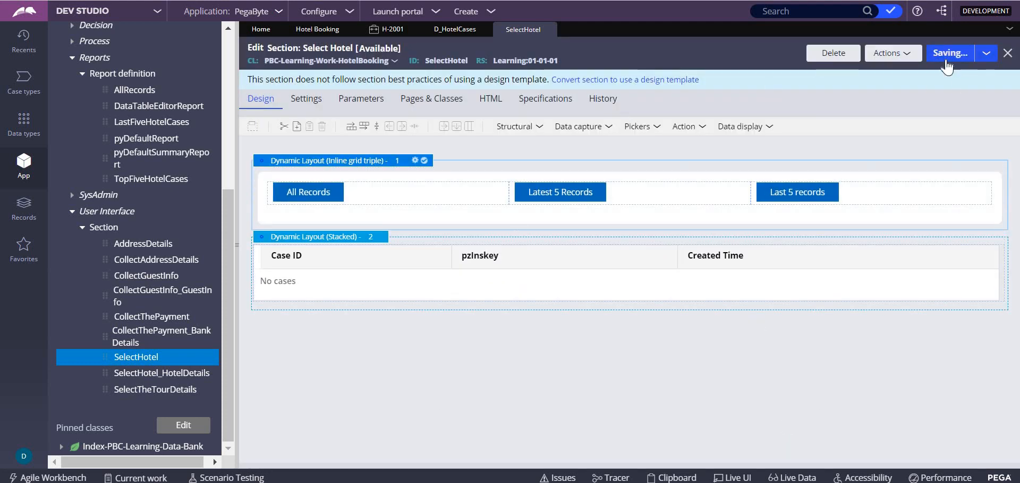
- Open the SelectHotel_HotelDetails section embedded in the stacked layout through its cell properties
{"action": "left_click", "coordinate": [340, 261]}
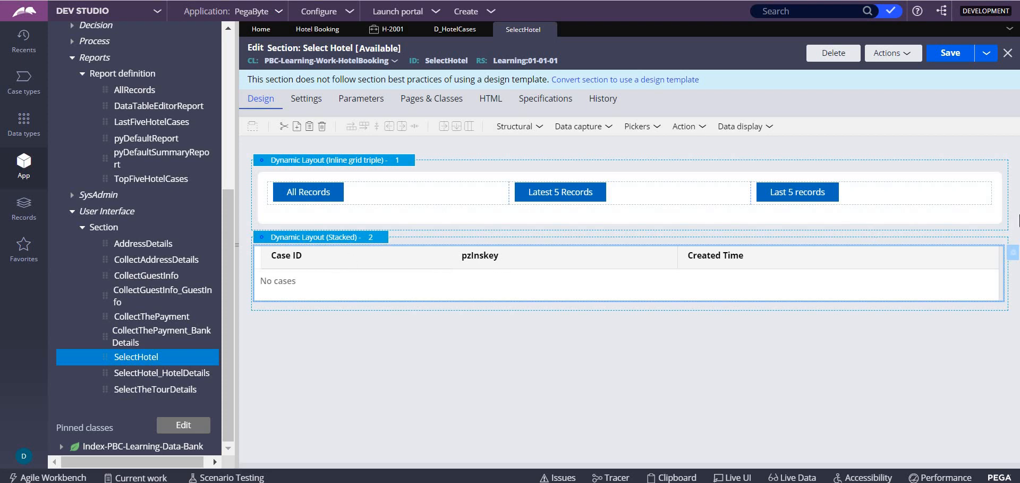
{"action": "left_click", "coordinate": [1013, 256]}
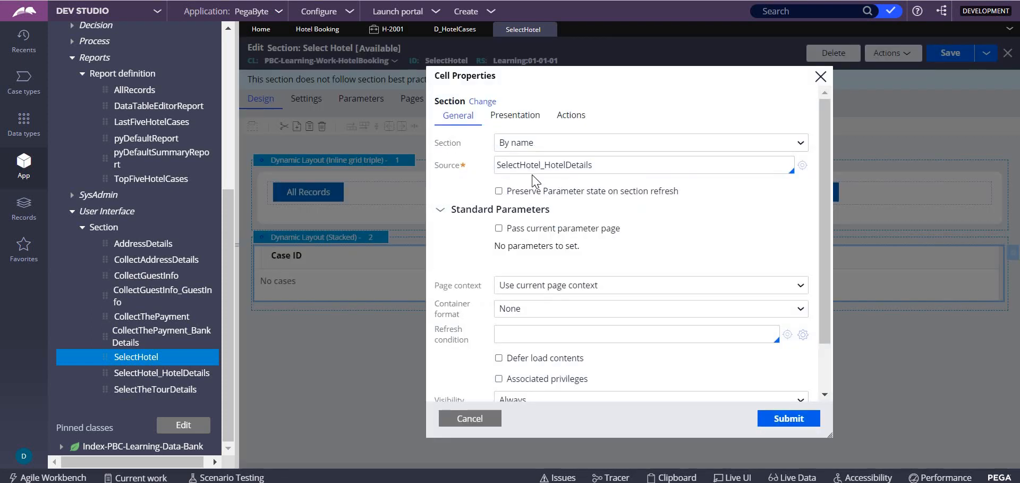
{"action": "left_click", "coordinate": [802, 167]}
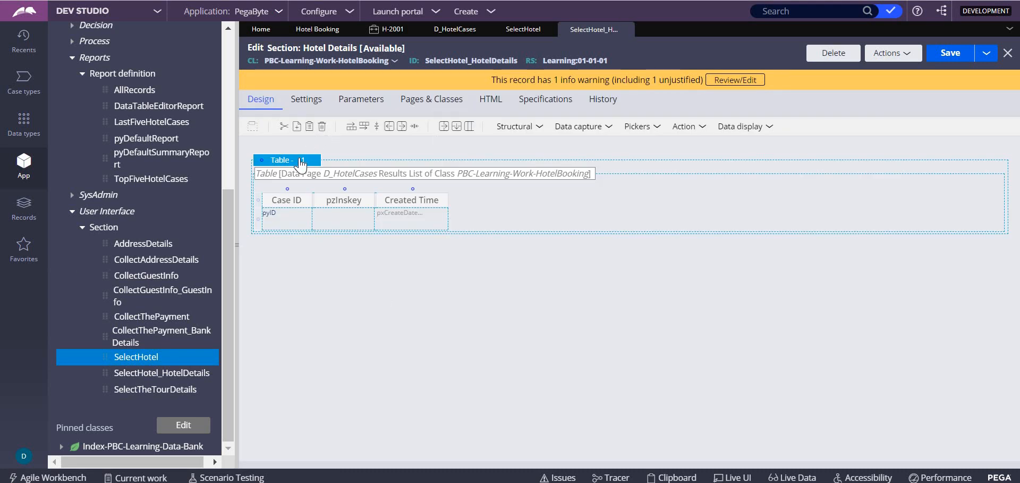
- Examine the table's D_HotelCases data source and its Choice parameter in the layout properties
{"action": "left_click", "coordinate": [325, 167]}
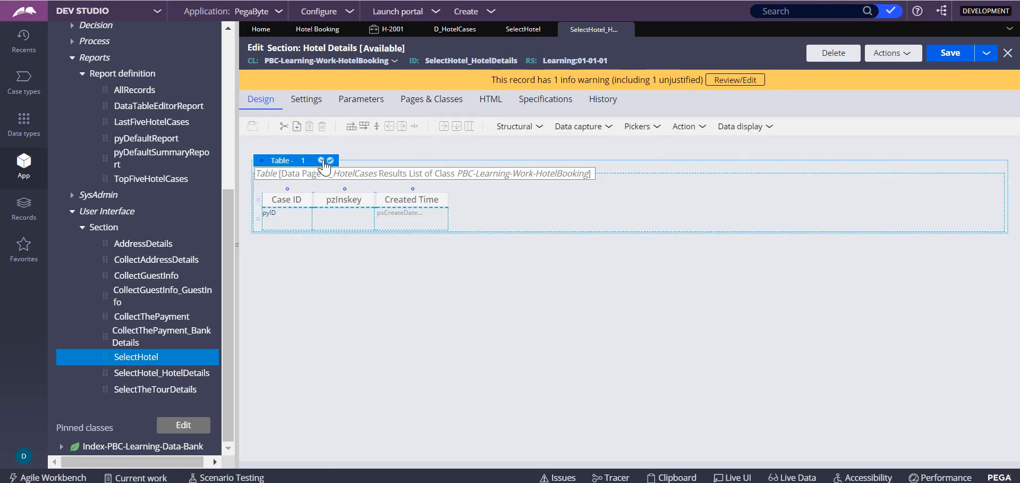
{"action": "left_click", "coordinate": [321, 160]}
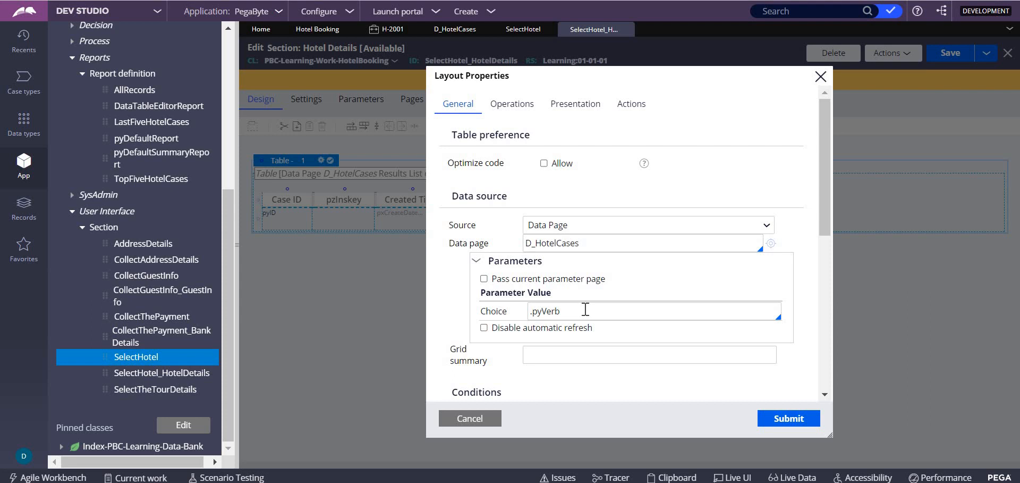
{"action": "left_click_drag", "start_coordinate": [586, 309], "coordinate": [525, 315]}
{"action": "left_click", "coordinate": [525, 314]}
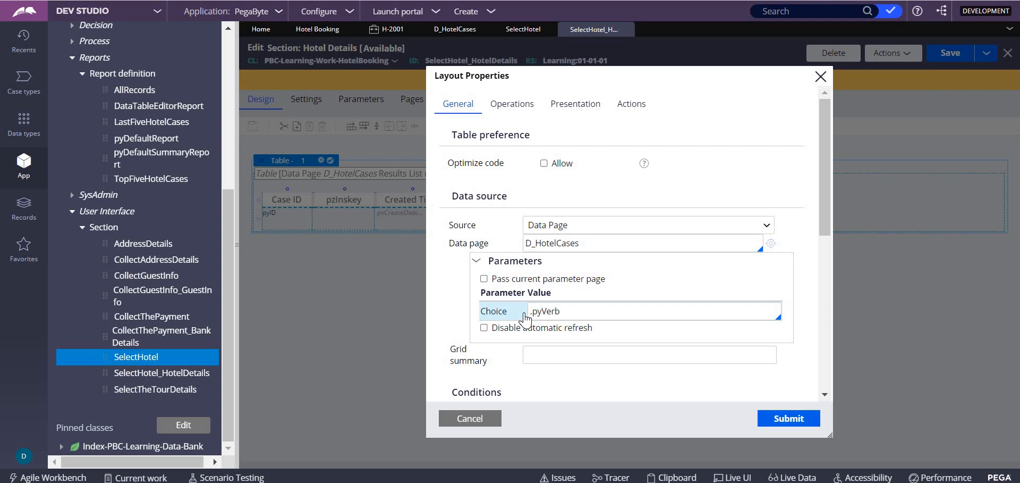
{"action": "triple_click", "coordinate": [579, 308]}
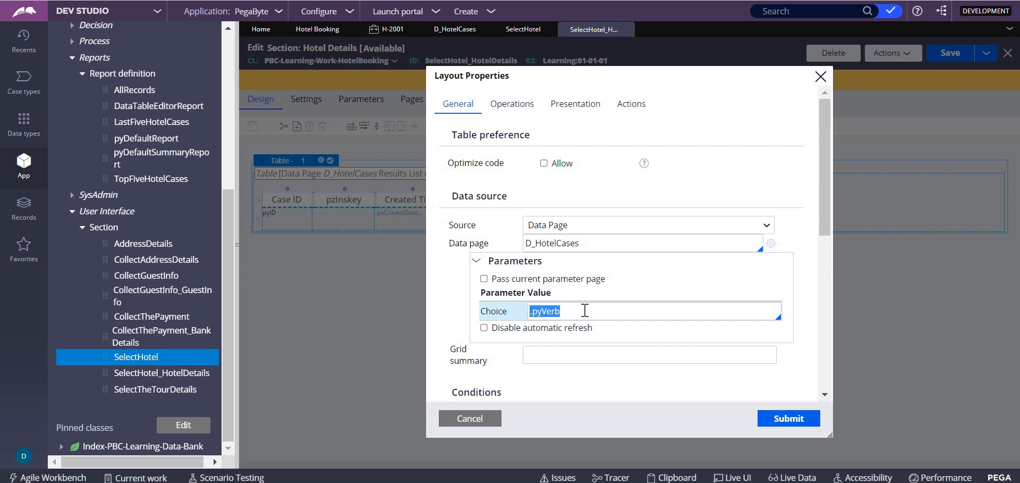
{"action": "left_click", "coordinate": [786, 423]}
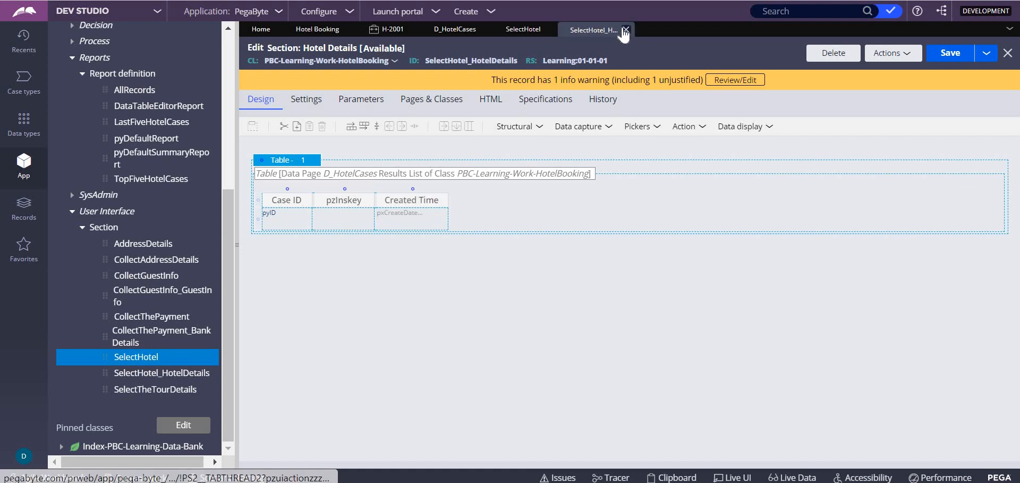
- Close the Hotel Details section discarding its changes, and cancel the embedded section's cell properties
{"action": "left_click", "coordinate": [625, 31]}
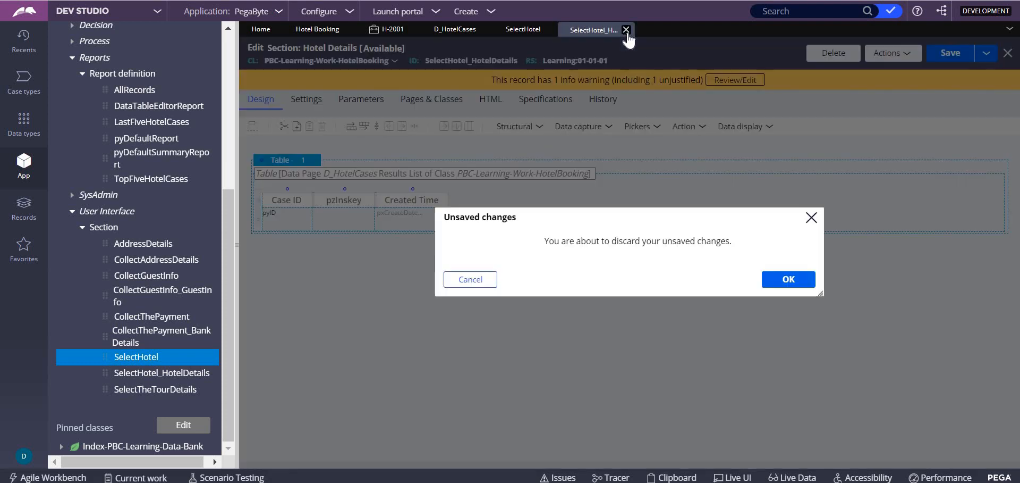
{"action": "left_click", "coordinate": [788, 282]}
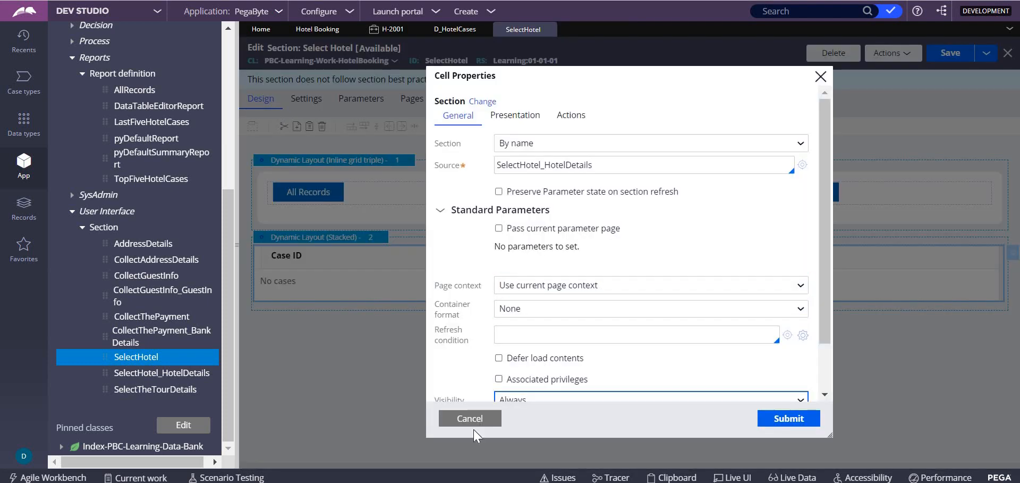
{"action": "left_click", "coordinate": [470, 418]}
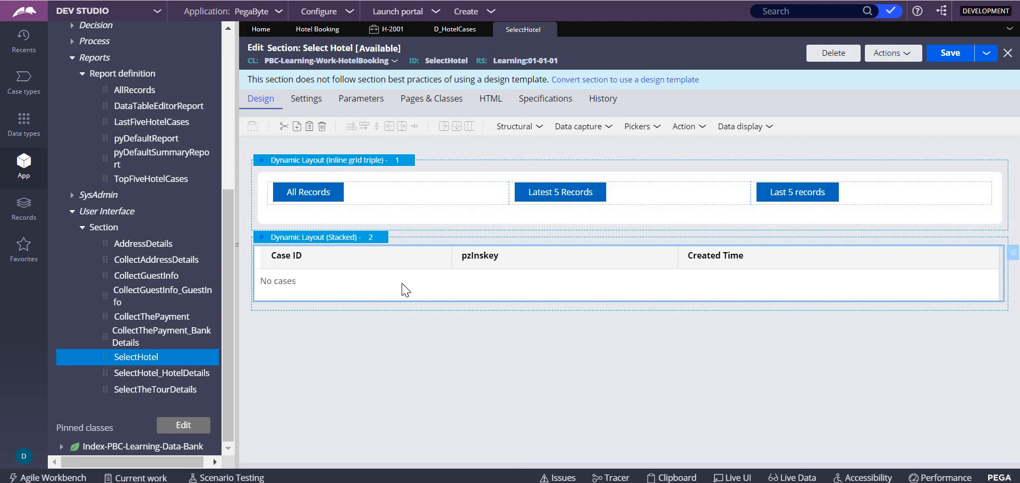
- Open the cell properties of the All Records button and examine its caption text
{"action": "left_click", "coordinate": [377, 193]}
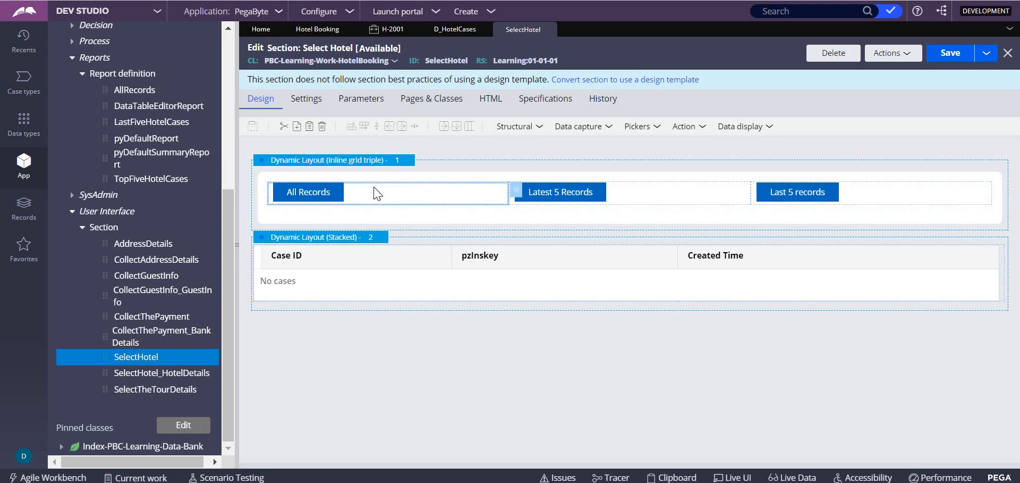
{"action": "left_click", "coordinate": [515, 193]}
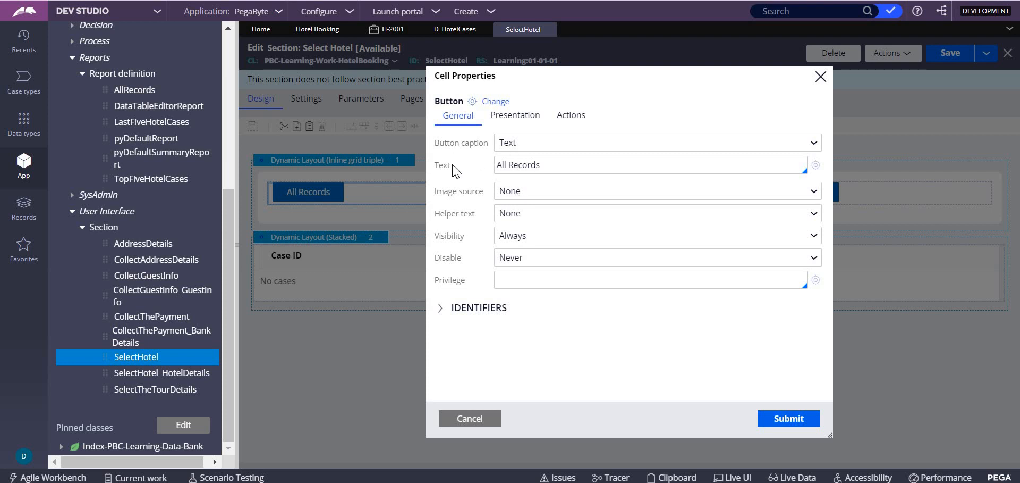
{"action": "left_click_drag", "start_coordinate": [562, 167], "coordinate": [492, 169]}
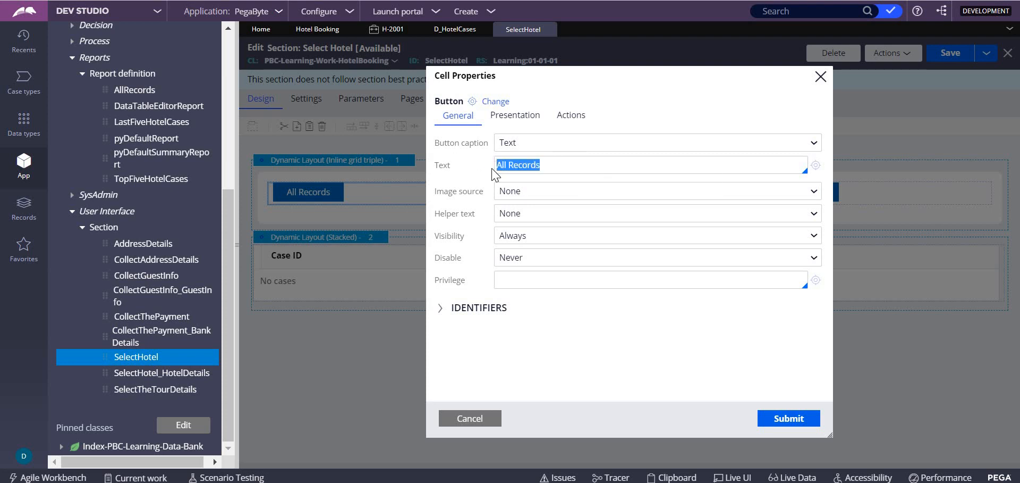
- Try the Standard and Property control formats on the All Records button and set it back to Strong
{"action": "left_click", "coordinate": [513, 116]}
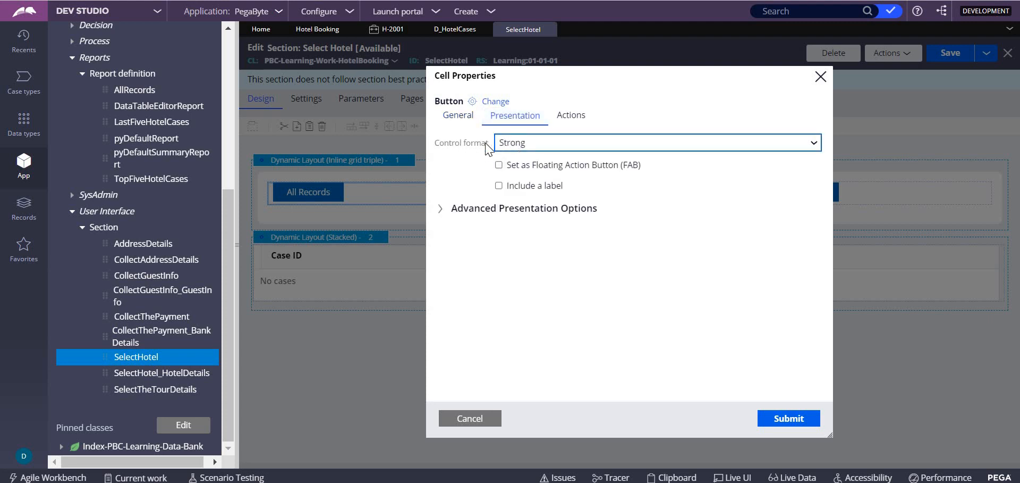
{"action": "left_click", "coordinate": [509, 143]}
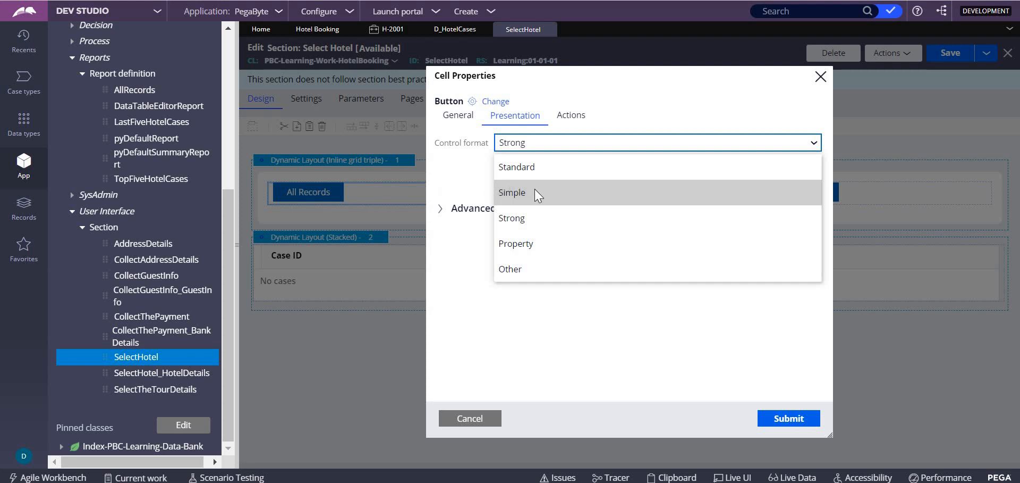
{"action": "left_click", "coordinate": [528, 176]}
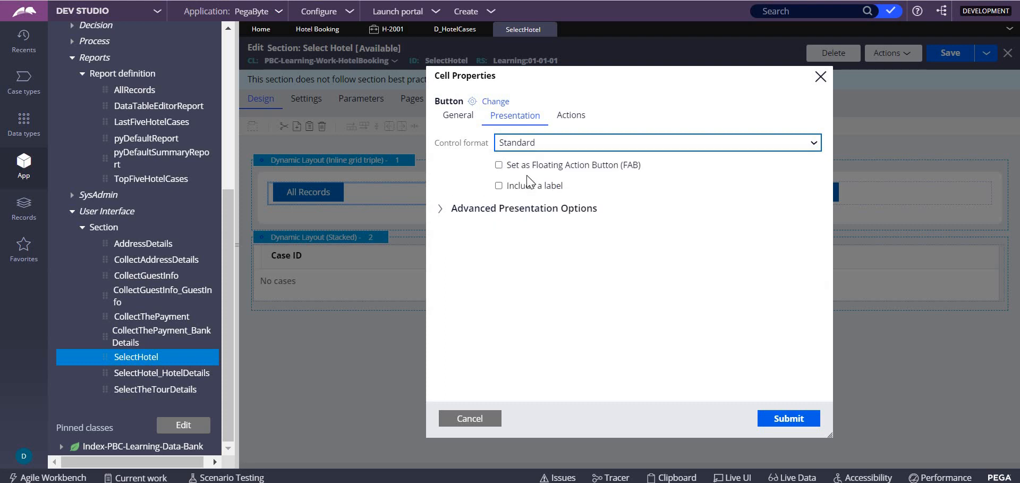
{"action": "left_click", "coordinate": [553, 143]}
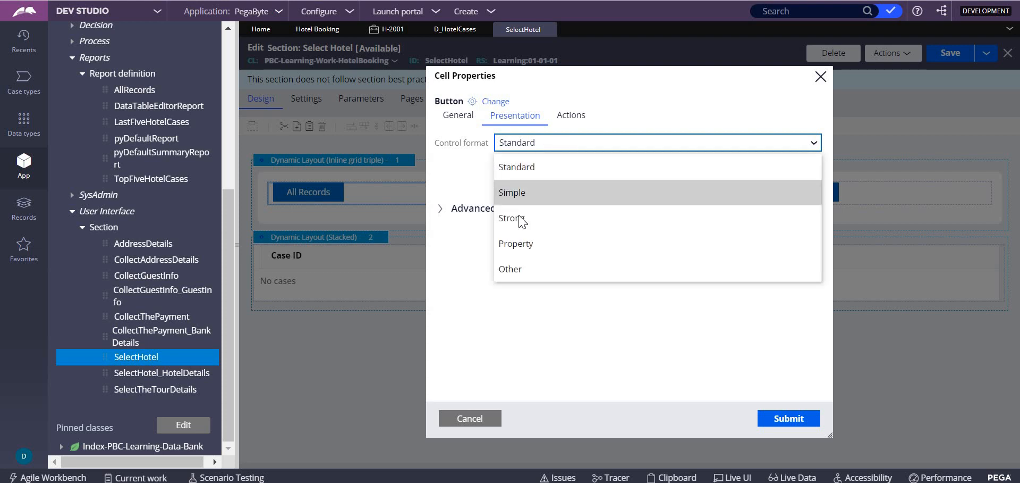
{"action": "left_click", "coordinate": [534, 246]}
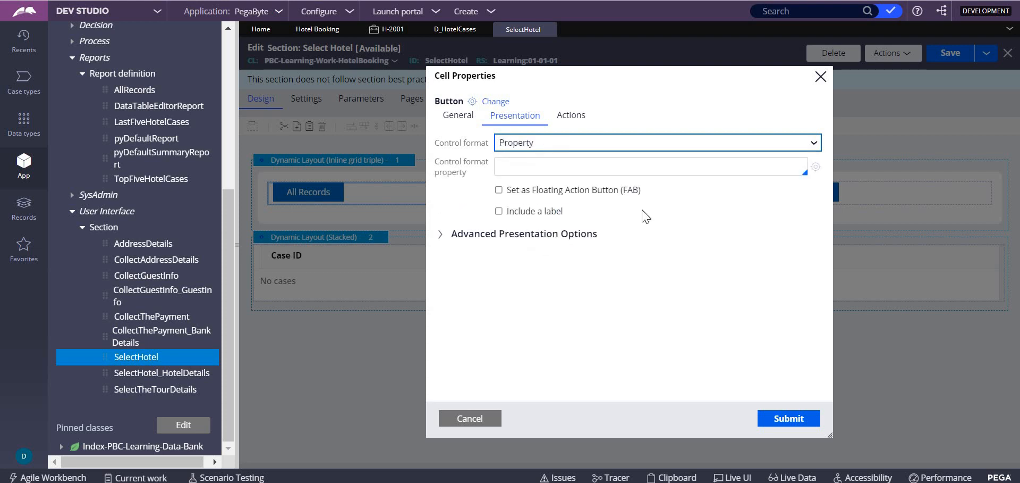
{"action": "left_click", "coordinate": [550, 148]}
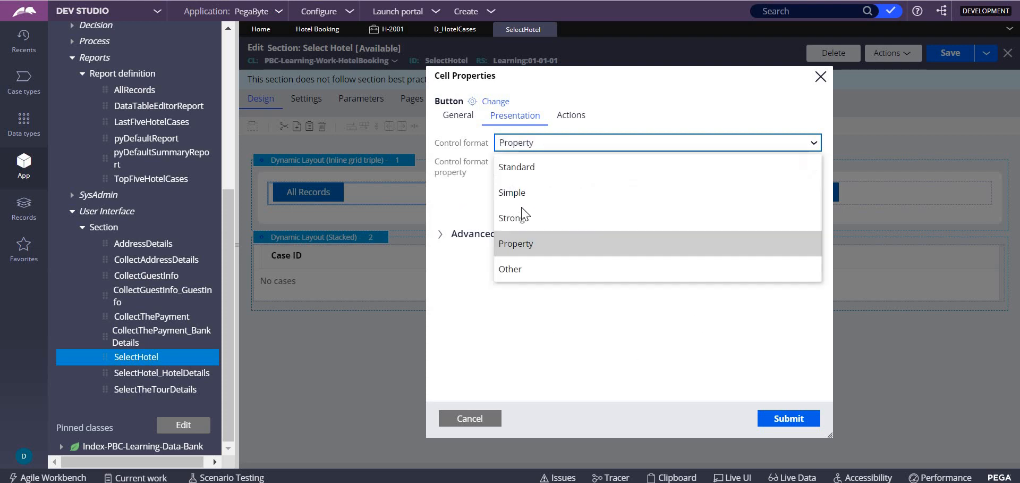
{"action": "left_click", "coordinate": [524, 217]}
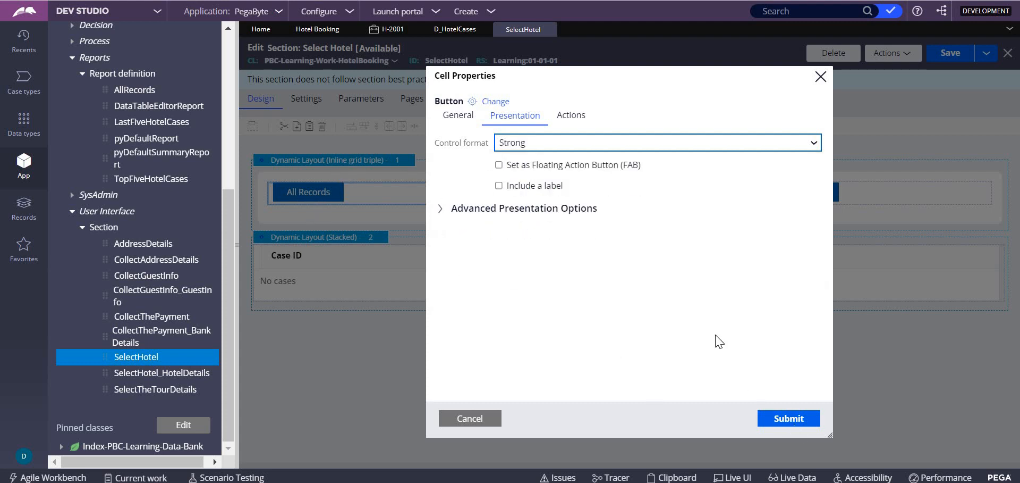
- Expand the All Records button's Refresh-This section action and open its AllRecords data transform
{"action": "left_click", "coordinate": [571, 116]}
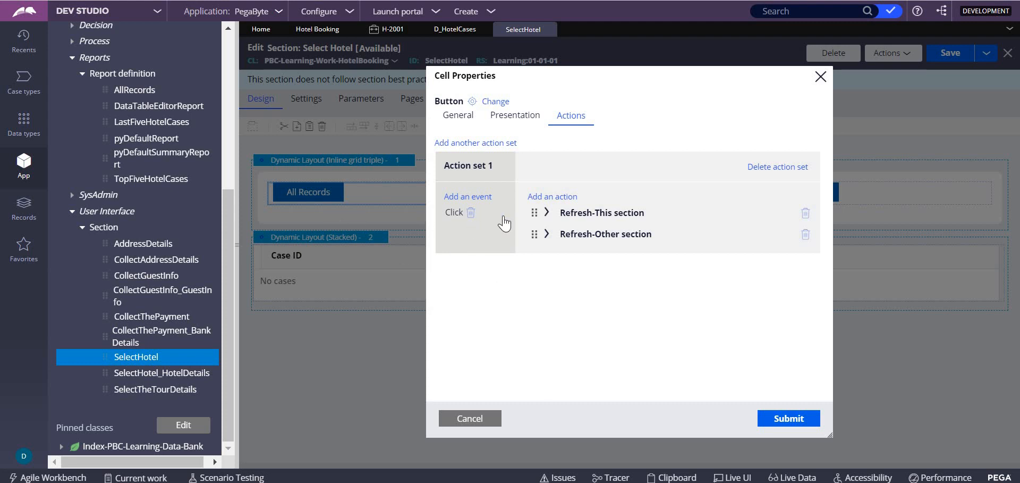
{"action": "left_click", "coordinate": [547, 213]}
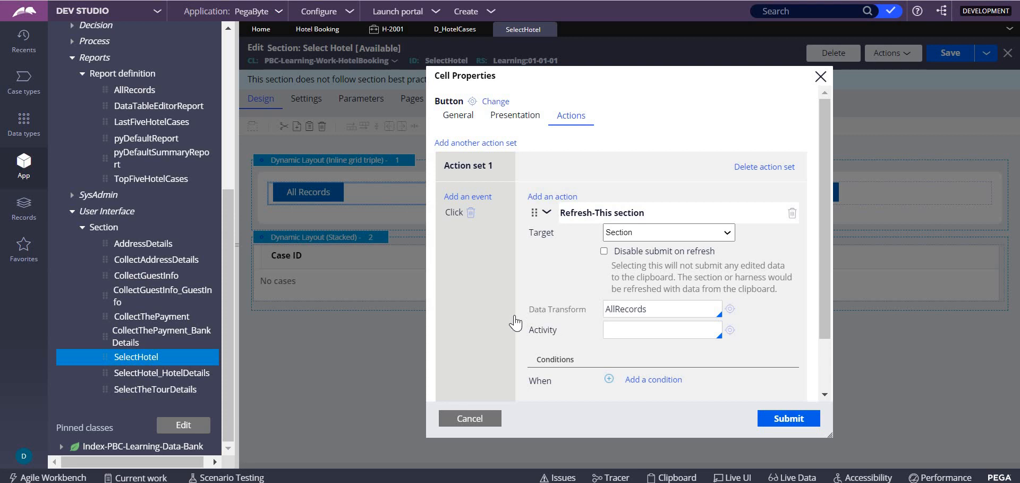
{"action": "left_click", "coordinate": [730, 310]}
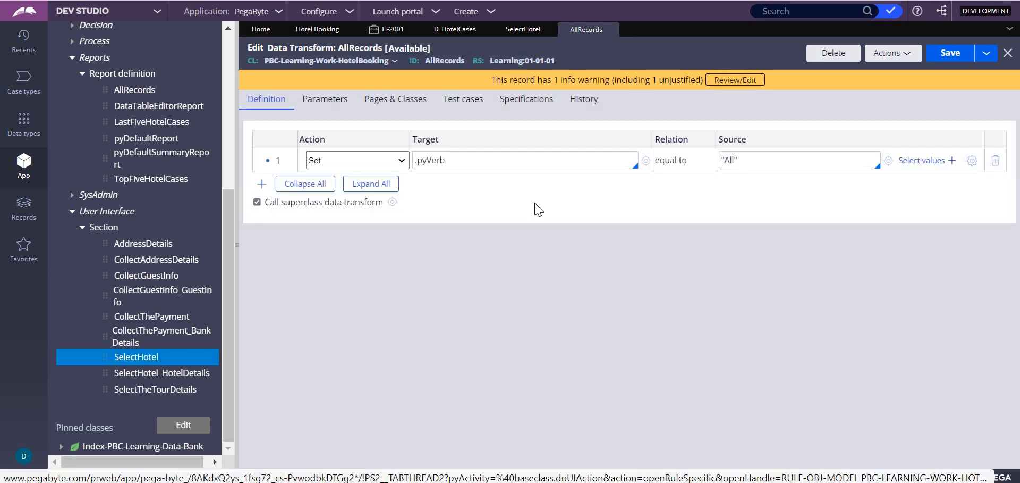
- Examine the target and source set in the AllRecords data transform, and cancel the button's cell properties in the Select Hotel section
{"action": "left_click", "coordinate": [453, 159]}
{"action": "triple_click", "coordinate": [505, 164]}
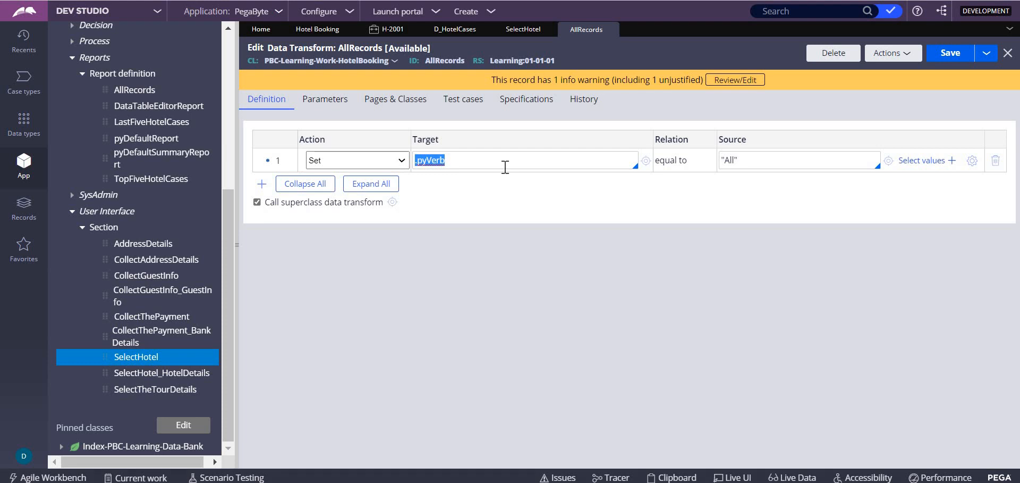
{"action": "left_click", "coordinate": [505, 166]}
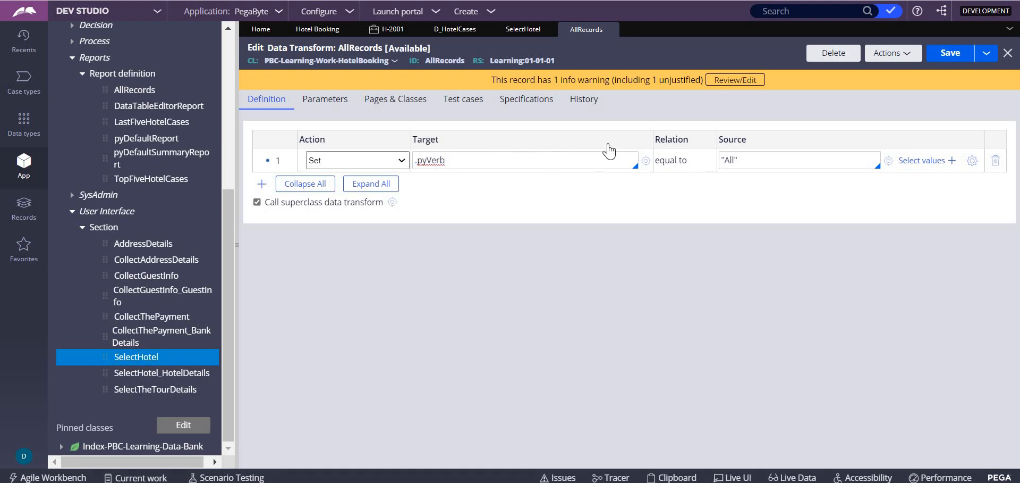
{"action": "triple_click", "coordinate": [736, 159]}
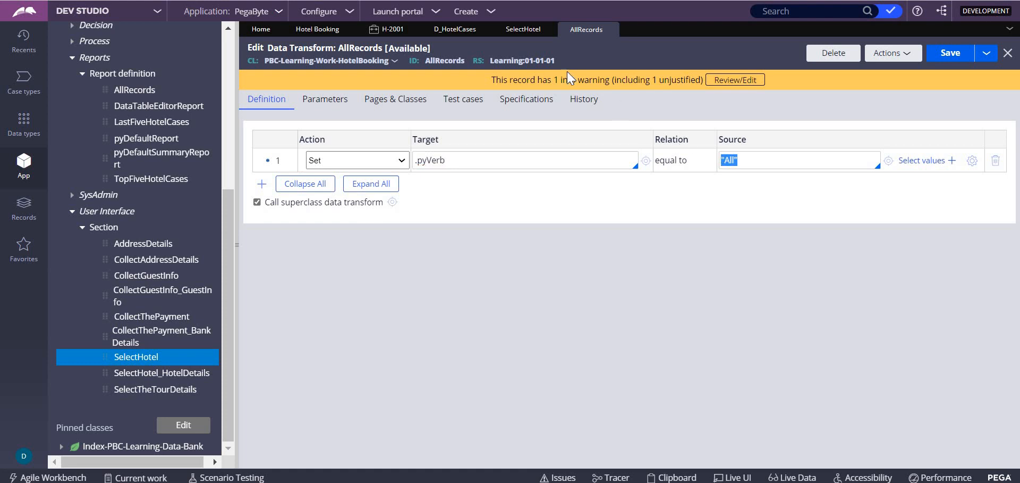
{"action": "left_click", "coordinate": [524, 31]}
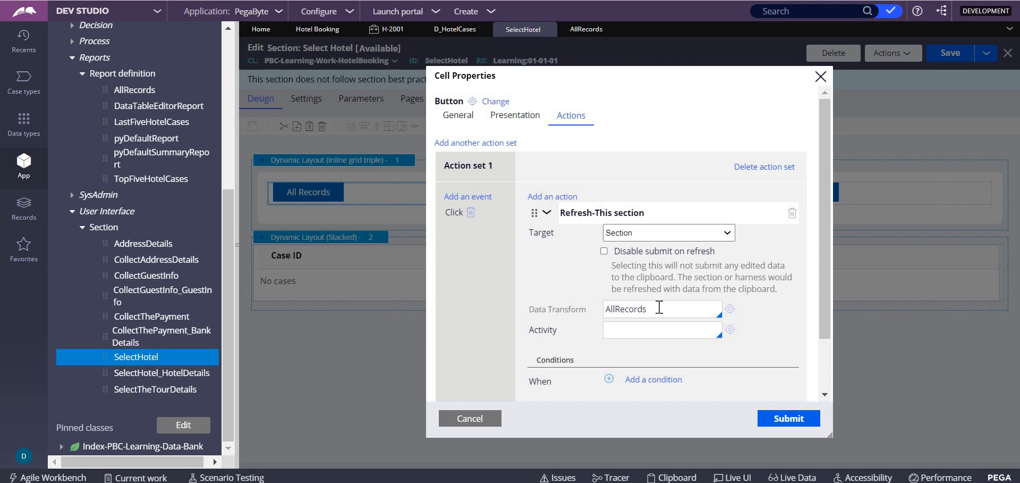
{"action": "left_click", "coordinate": [464, 423]}
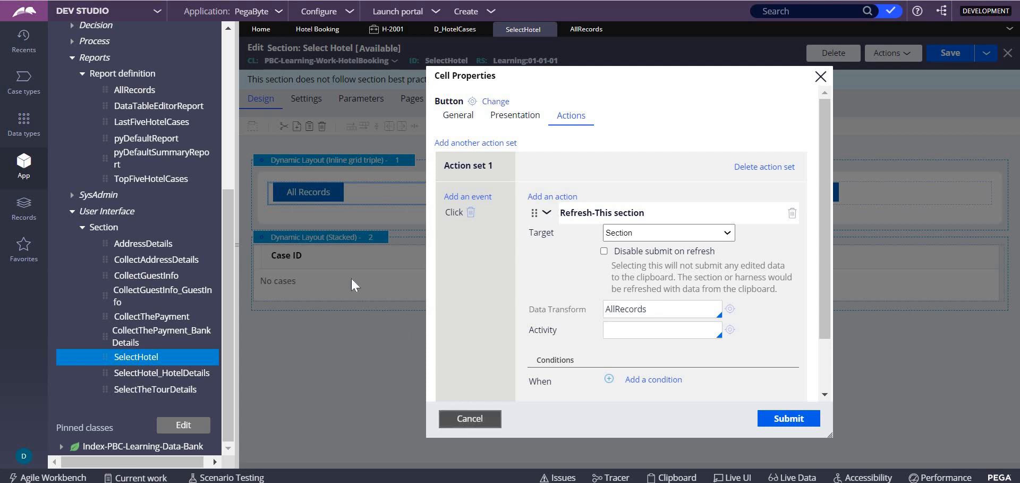
- Open the SelectHotel_HotelDetails section from the cell properties of the section embedded in the stacked layout
{"action": "left_click", "coordinate": [393, 240]}
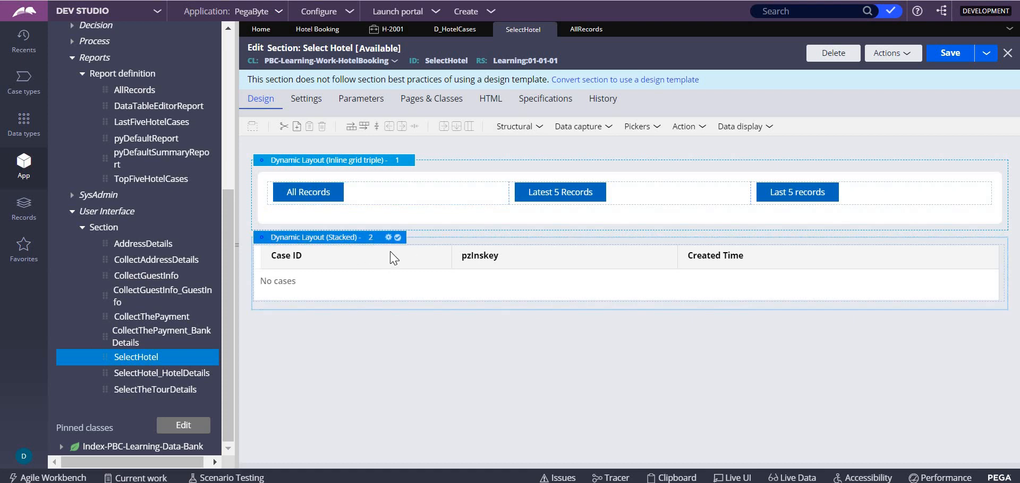
{"action": "left_click", "coordinate": [389, 237]}
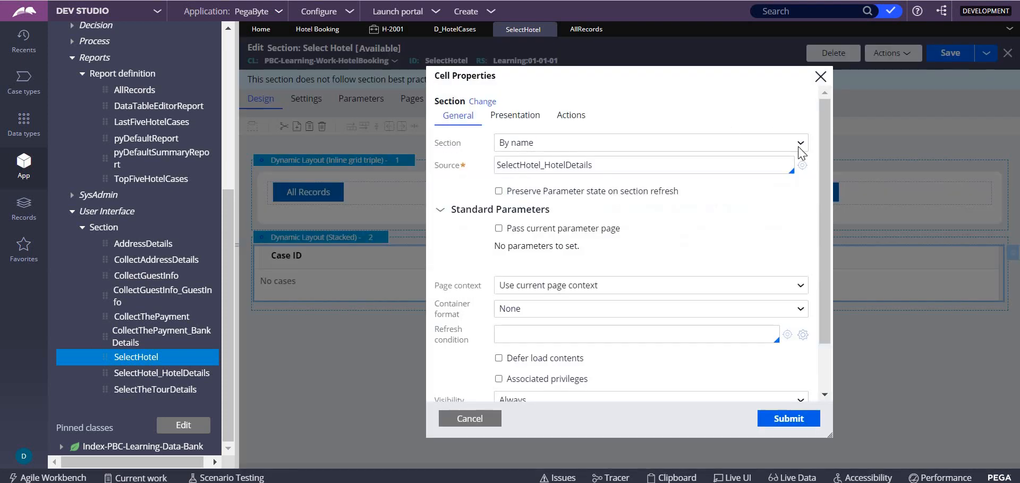
{"action": "left_click", "coordinate": [802, 165]}
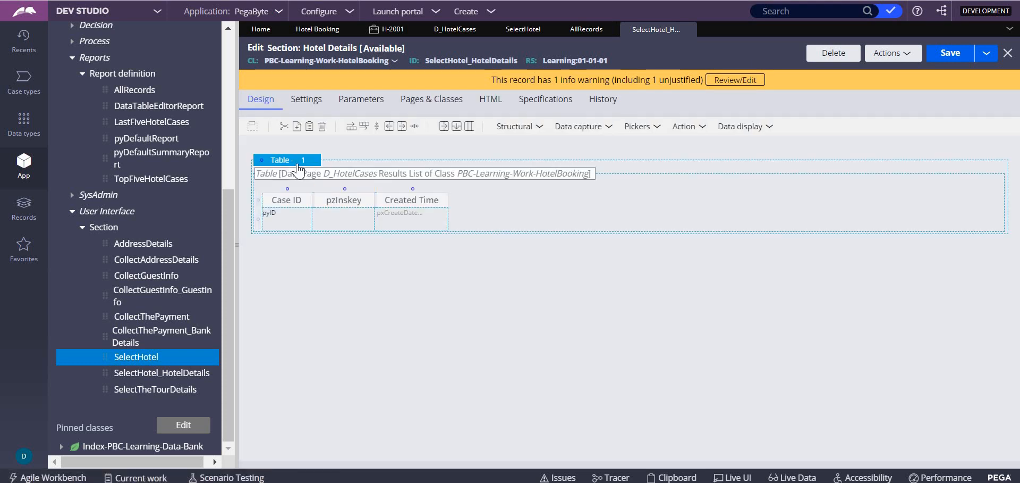
- Open the Hotel Details table's layout properties and examine the value passed to the Choice parameter
{"action": "left_click", "coordinate": [321, 166]}
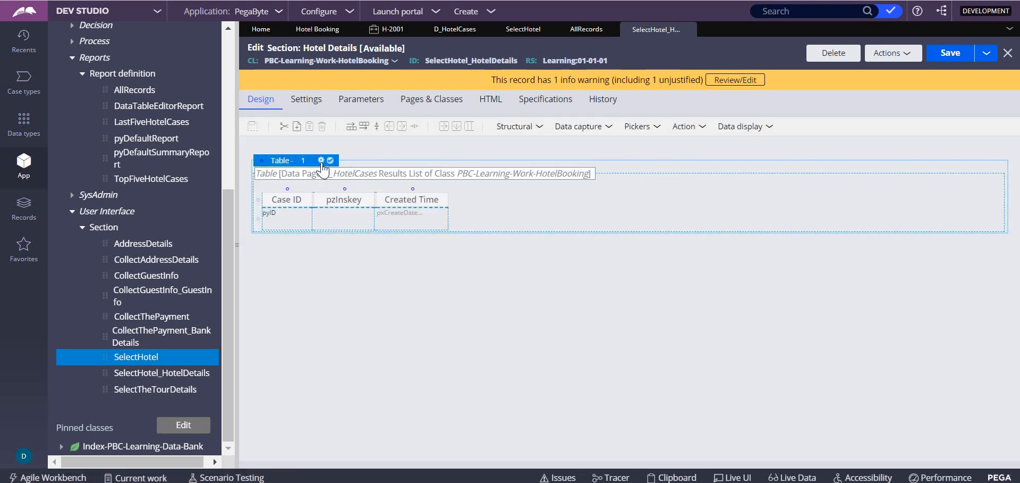
{"action": "left_click", "coordinate": [321, 161]}
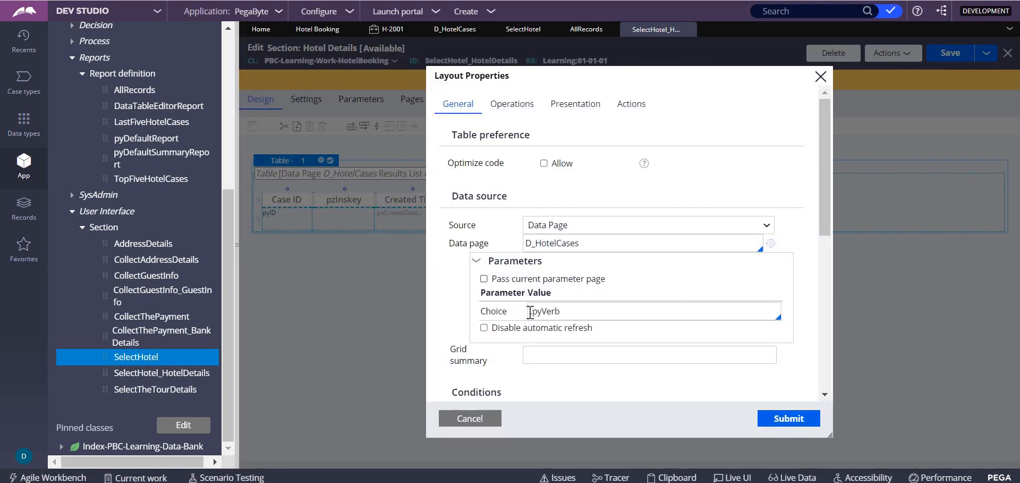
{"action": "left_click_drag", "start_coordinate": [581, 314], "coordinate": [527, 310]}
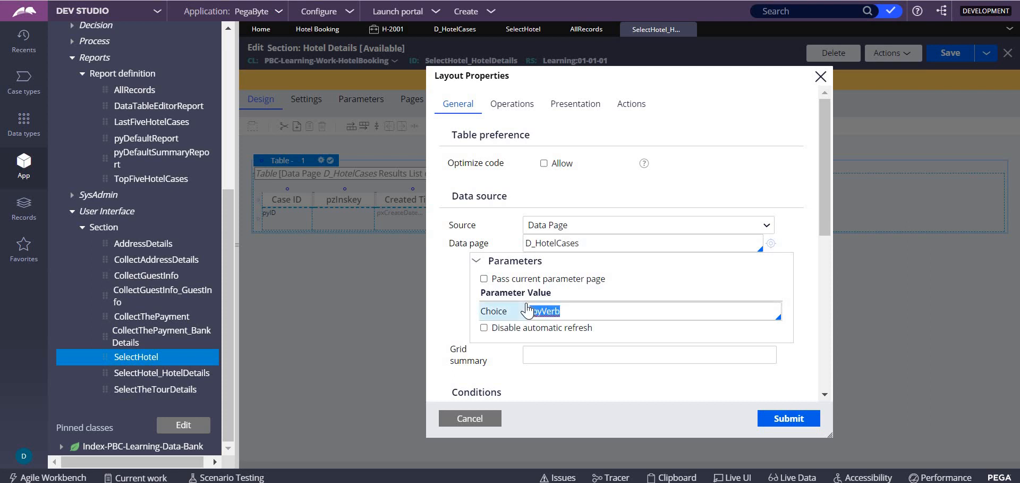
{"action": "left_click", "coordinate": [527, 310]}
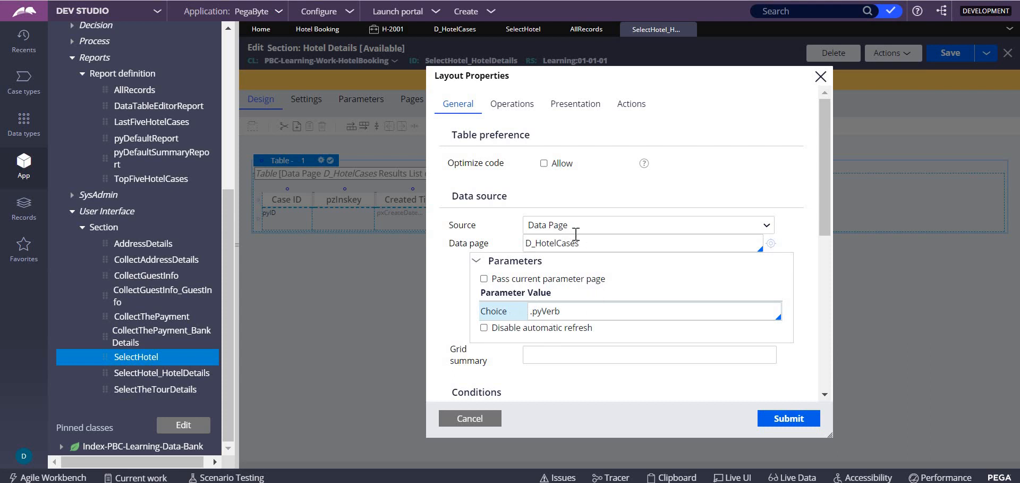
- Switch to the D_HotelCases data page and inspect the TopChoice when rule of its first data source
{"action": "left_click", "coordinate": [455, 33]}
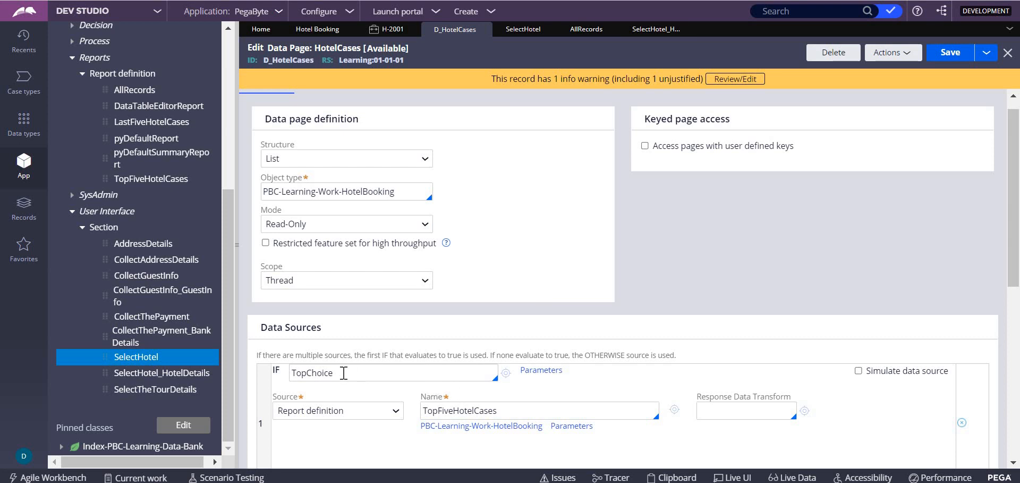
{"action": "double_click", "coordinate": [293, 372]}
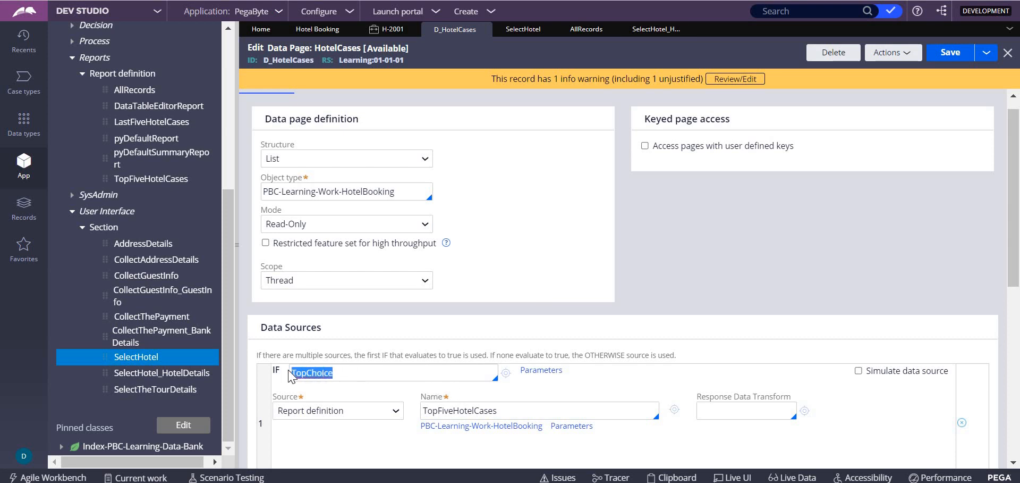
{"action": "left_click", "coordinate": [506, 373]}
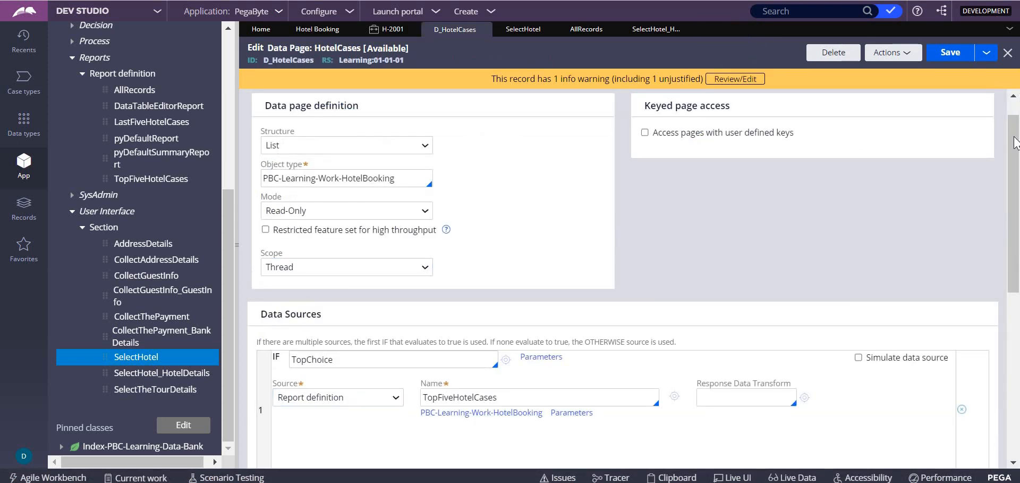
- Inspect the BottomChoice when rule of the second data source, close it, and review the OTHERWISE source's report definition
{"action": "left_click_drag", "start_coordinate": [1017, 143], "coordinate": [1018, 240]}
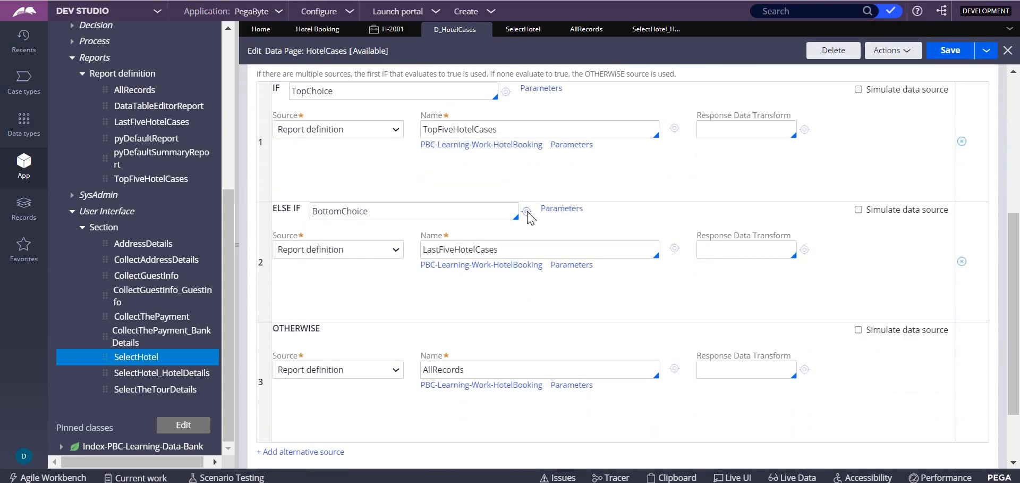
{"action": "left_click", "coordinate": [526, 211]}
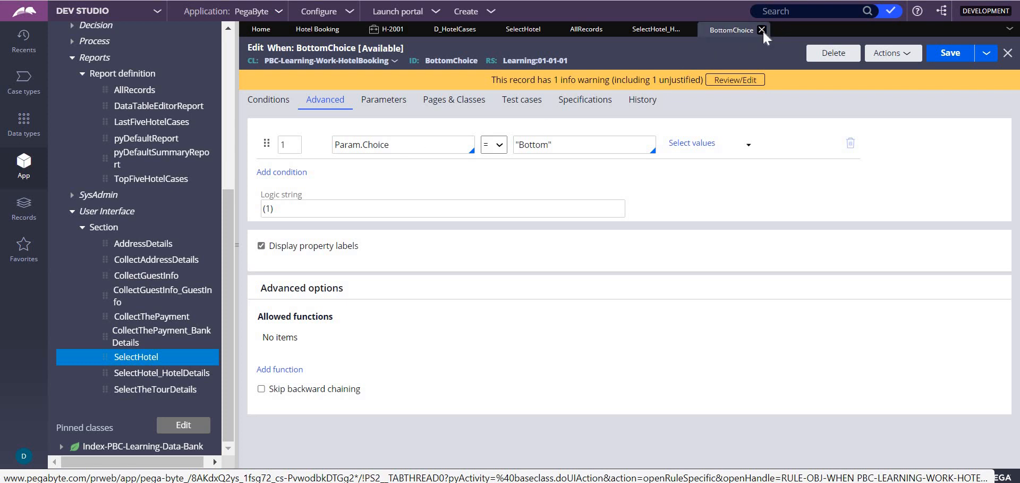
{"action": "left_click", "coordinate": [762, 30]}
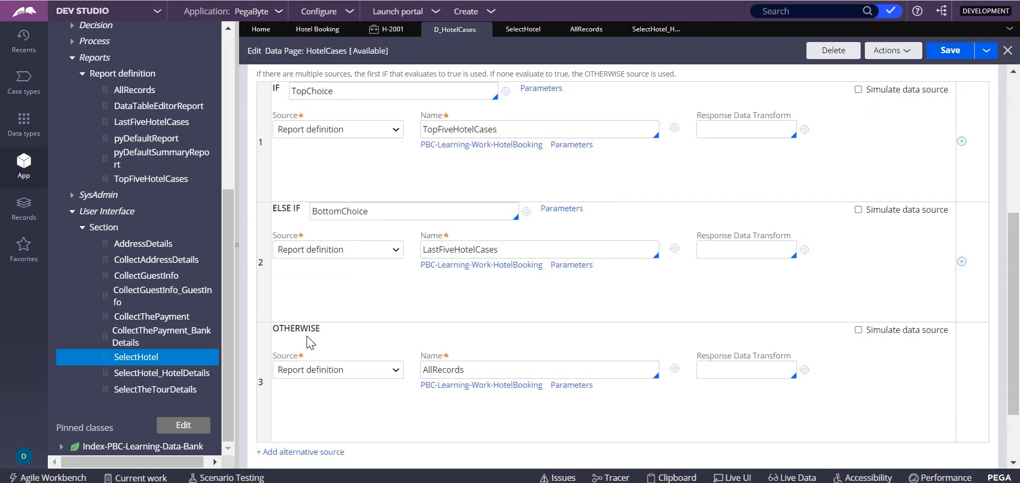
{"action": "left_click", "coordinate": [480, 369]}
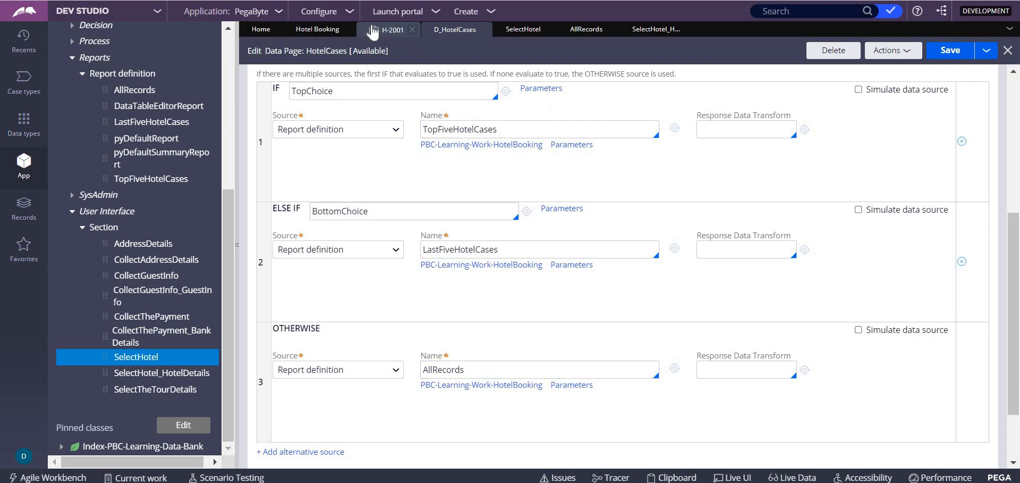
- Review the H-2001 case's hotel table, and dismiss the embedded section's cell properties in the SelectHotel rule
{"action": "left_click", "coordinate": [497, 127]}
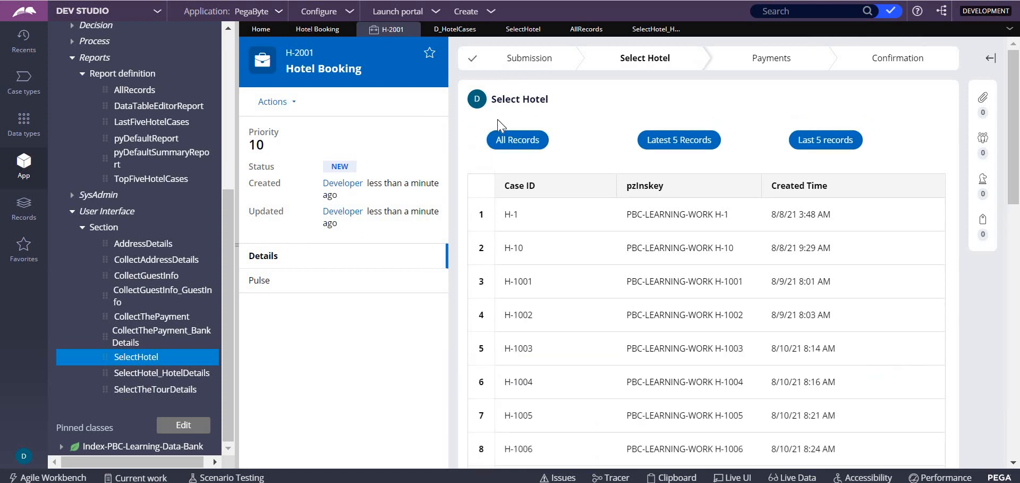
{"action": "left_click", "coordinate": [524, 32]}
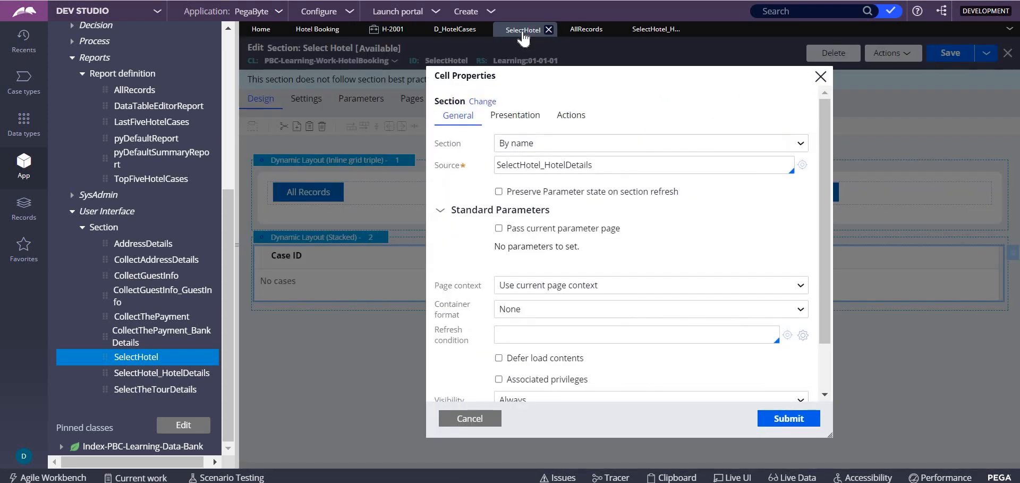
{"action": "left_click", "coordinate": [573, 117]}
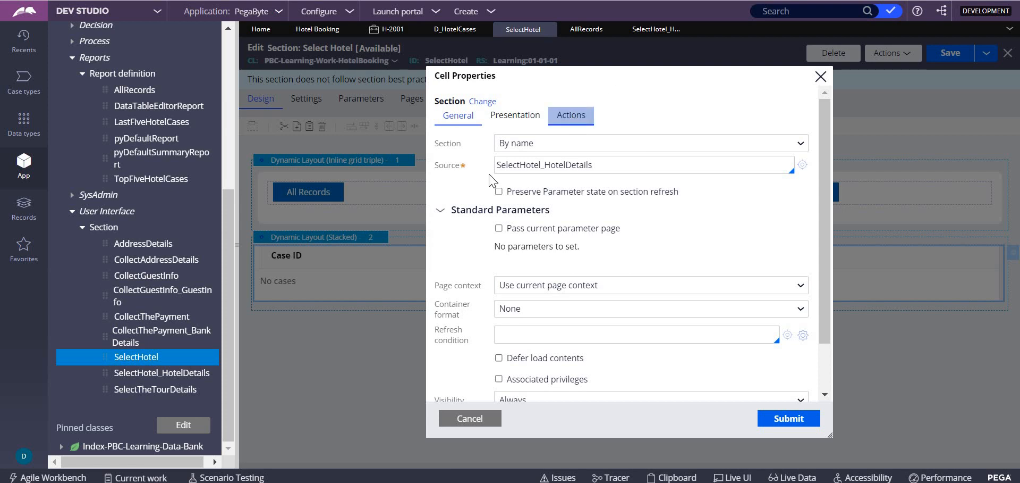
{"action": "left_click", "coordinate": [470, 418]}
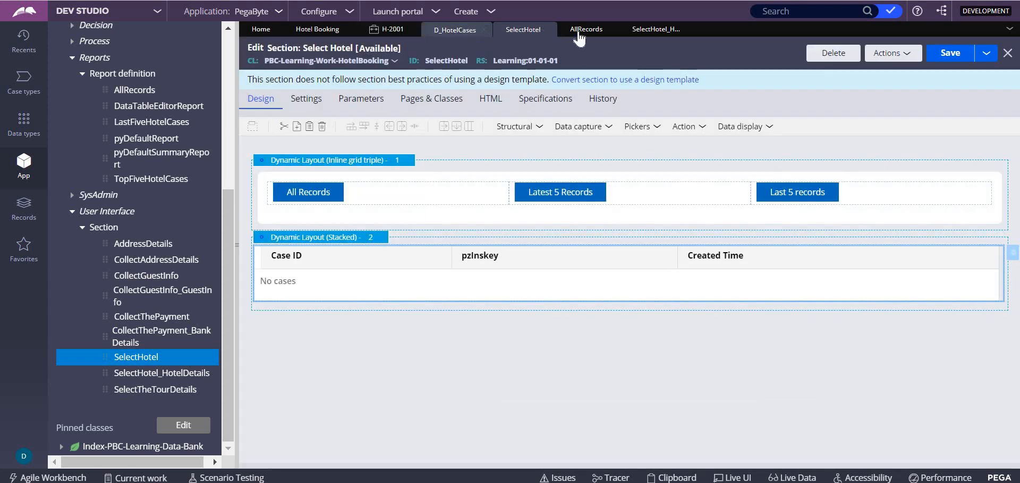
- Inspect the All Records button's Refresh-Other section action, checking its target and section, and close the cell properties
{"action": "left_click", "coordinate": [494, 196]}
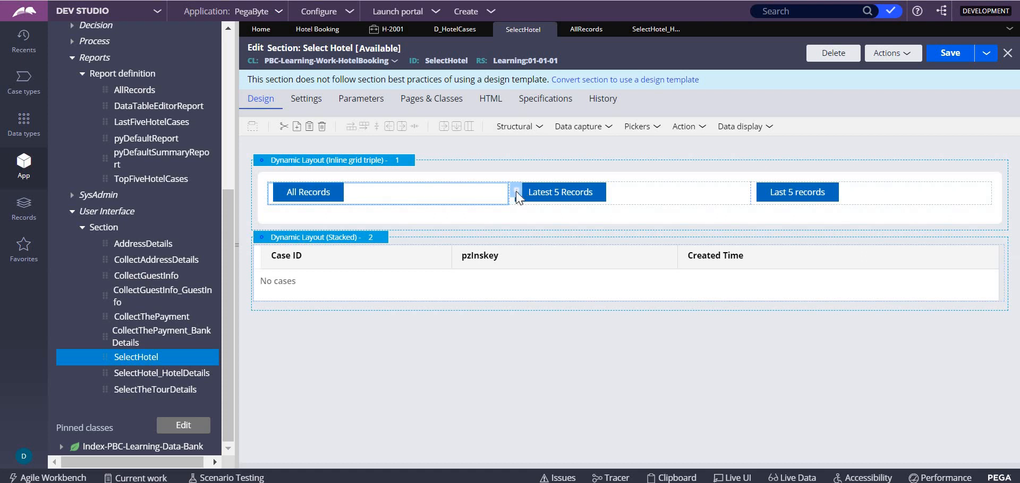
{"action": "left_click", "coordinate": [516, 191]}
{"action": "left_click", "coordinate": [571, 117]}
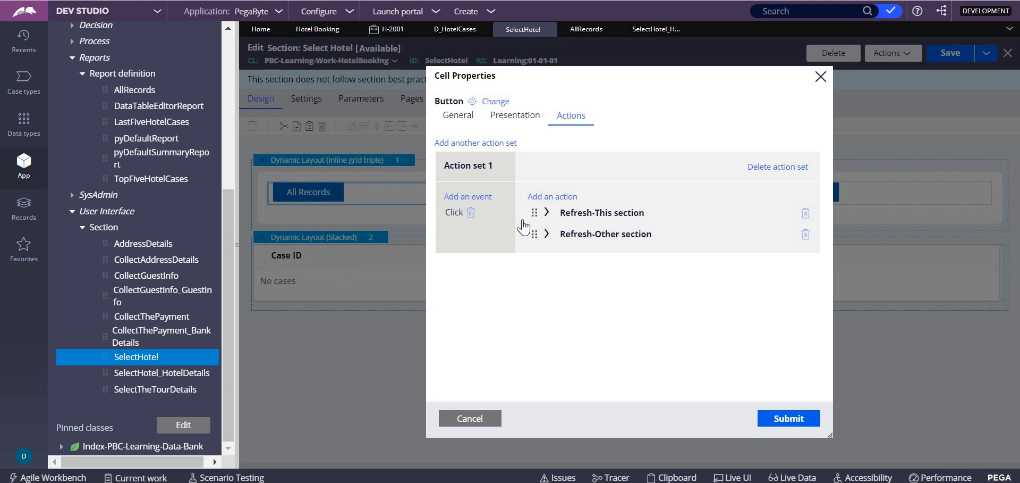
{"action": "left_click", "coordinate": [547, 234]}
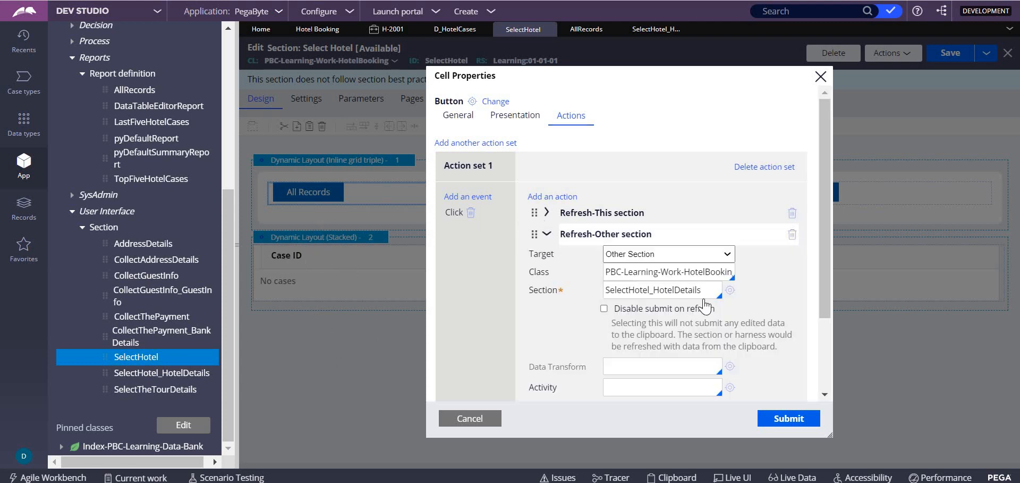
{"action": "double_click", "coordinate": [609, 290]}
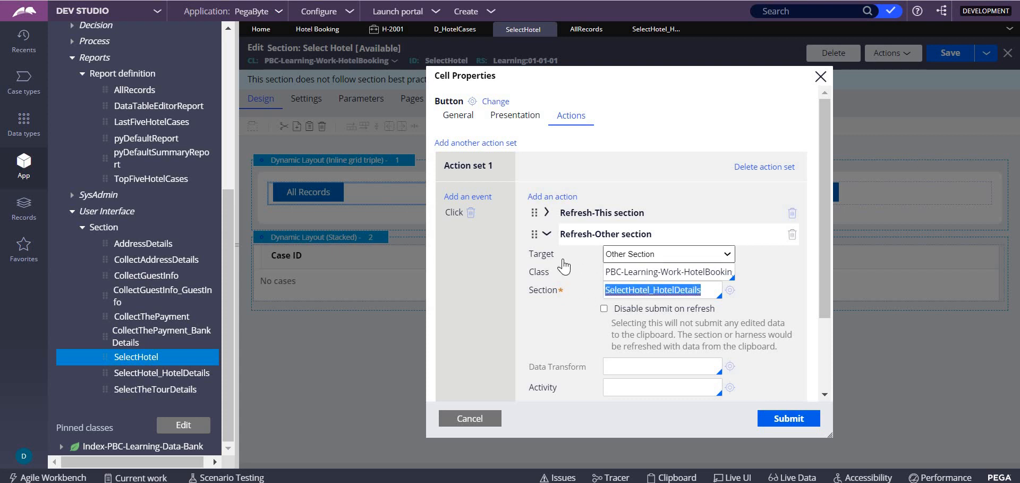
{"action": "left_click", "coordinate": [611, 254]}
{"action": "left_click", "coordinate": [635, 306]}
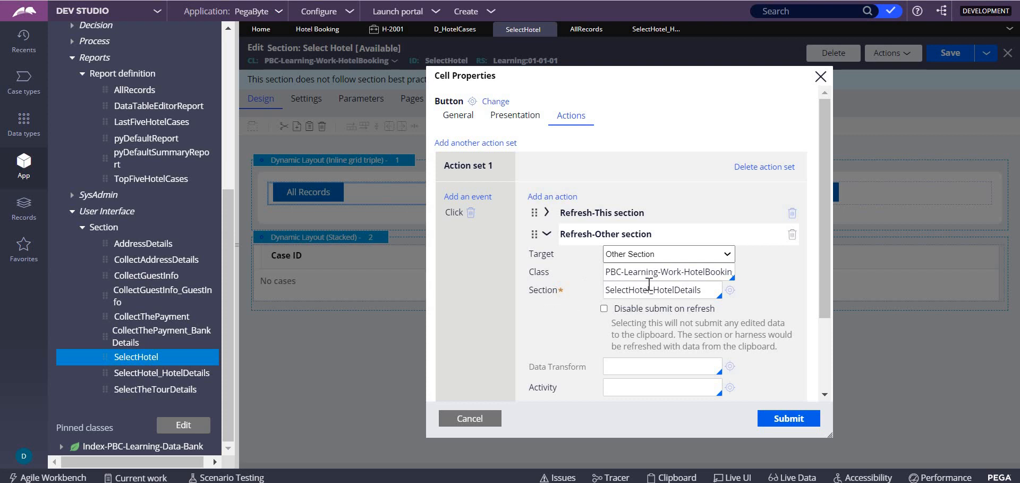
{"action": "left_click", "coordinate": [789, 419]}
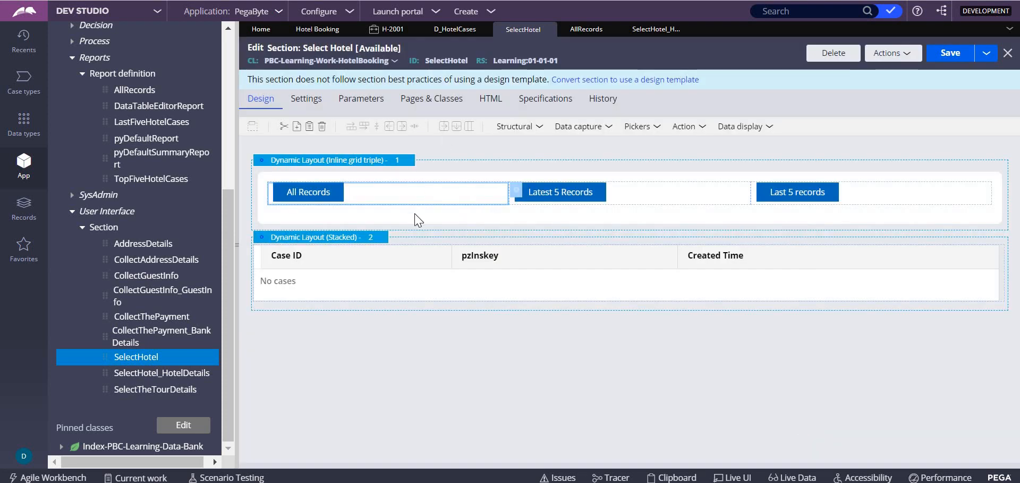
- Open the TopChoice data transform from the Latest 5 Records button's Refresh-This section action and examine its target and source
{"action": "left_click", "coordinate": [671, 197]}
{"action": "double_click", "coordinate": [671, 198]}
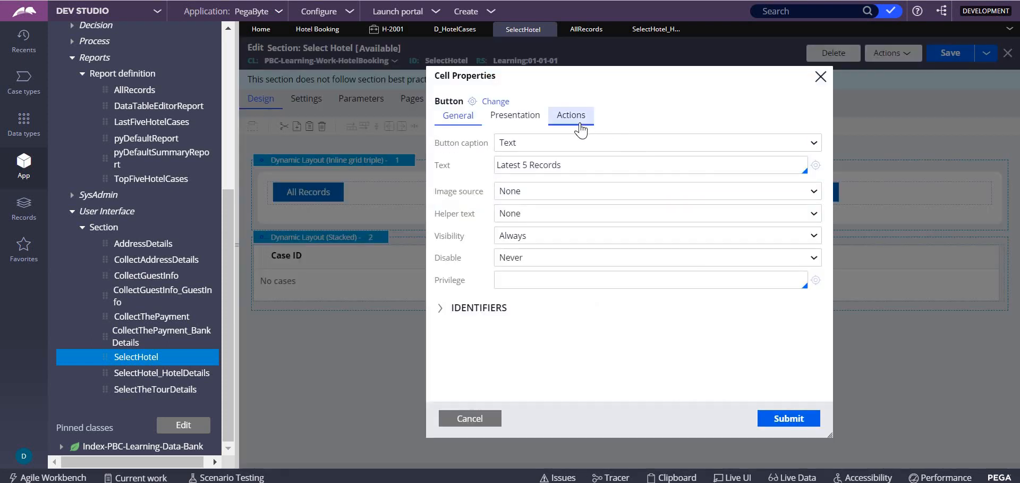
{"action": "left_click", "coordinate": [577, 122]}
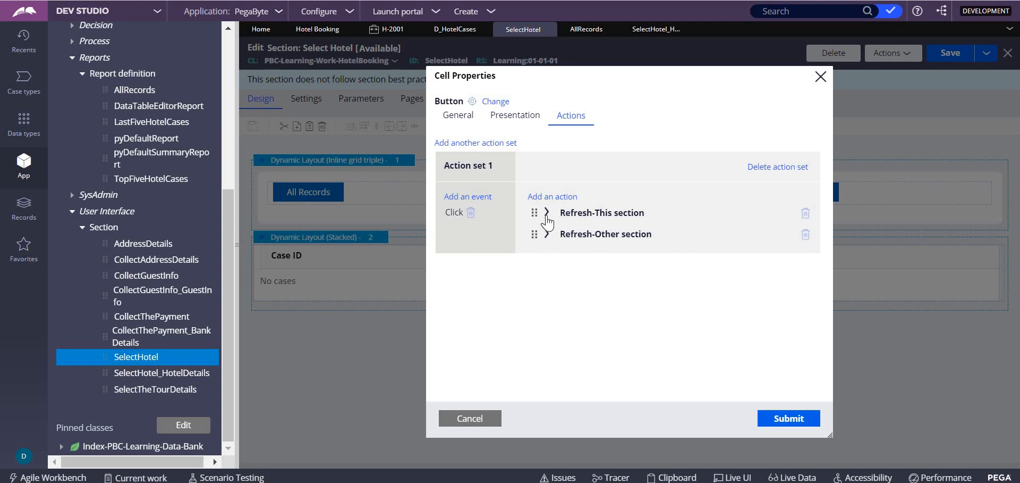
{"action": "left_click", "coordinate": [547, 213]}
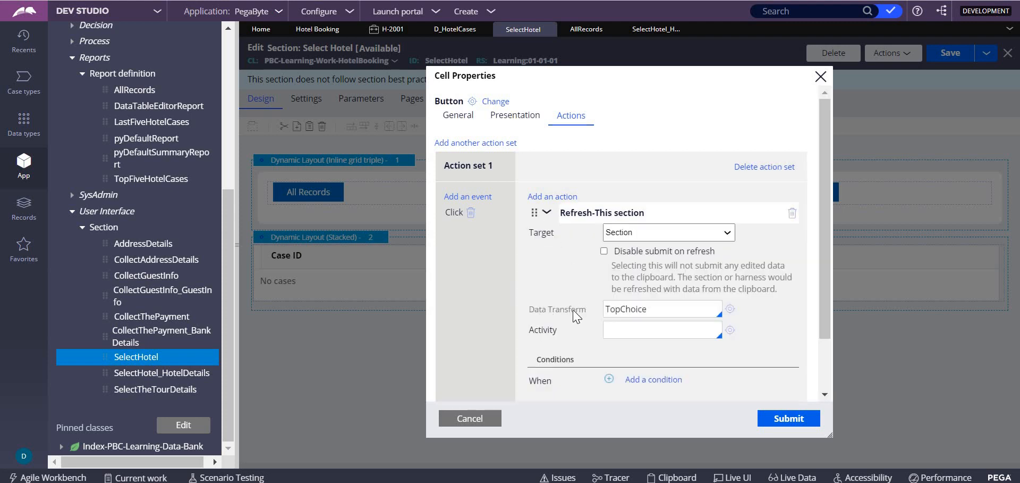
{"action": "left_click", "coordinate": [730, 309]}
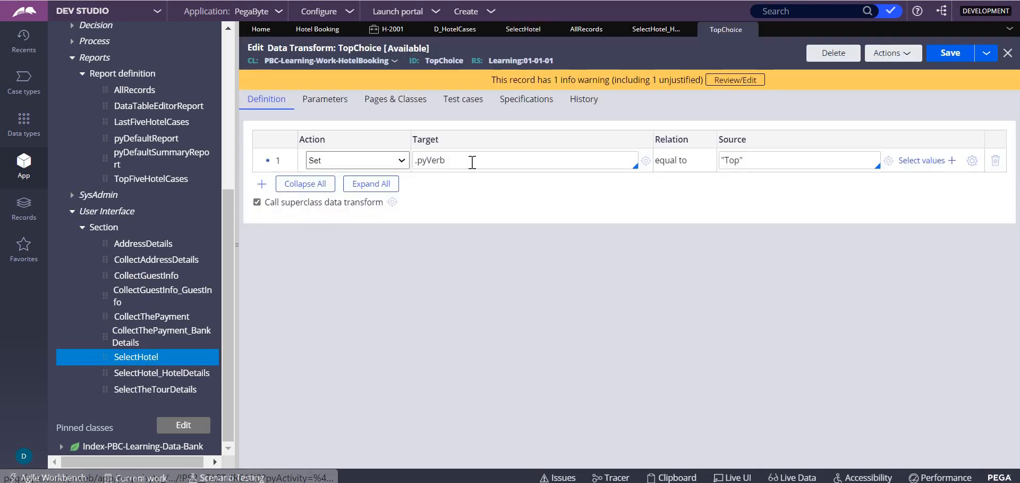
{"action": "left_click_drag", "start_coordinate": [415, 159], "coordinate": [446, 160]}
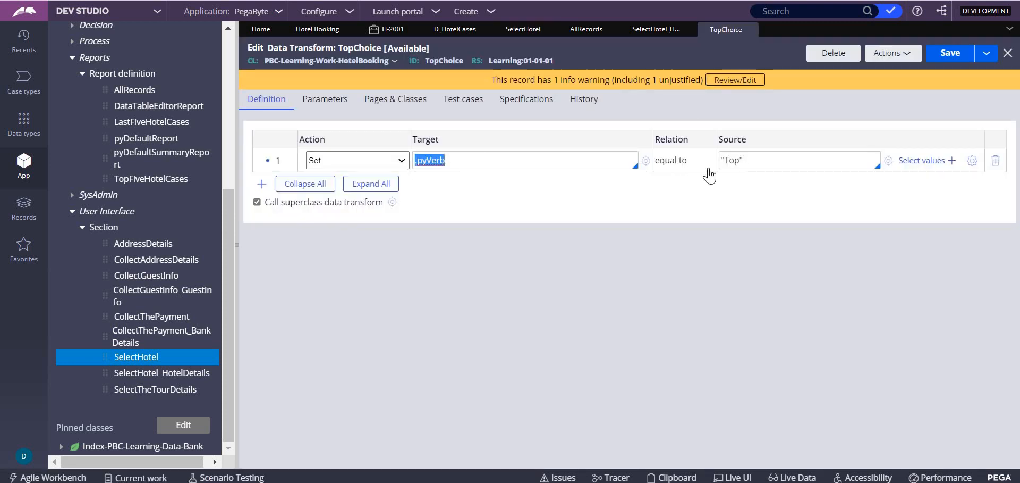
- Check the Hotel Details table's Choice parameter value against the TopChoice condition in the D_HotelCases data page
{"action": "left_click", "coordinate": [456, 162]}
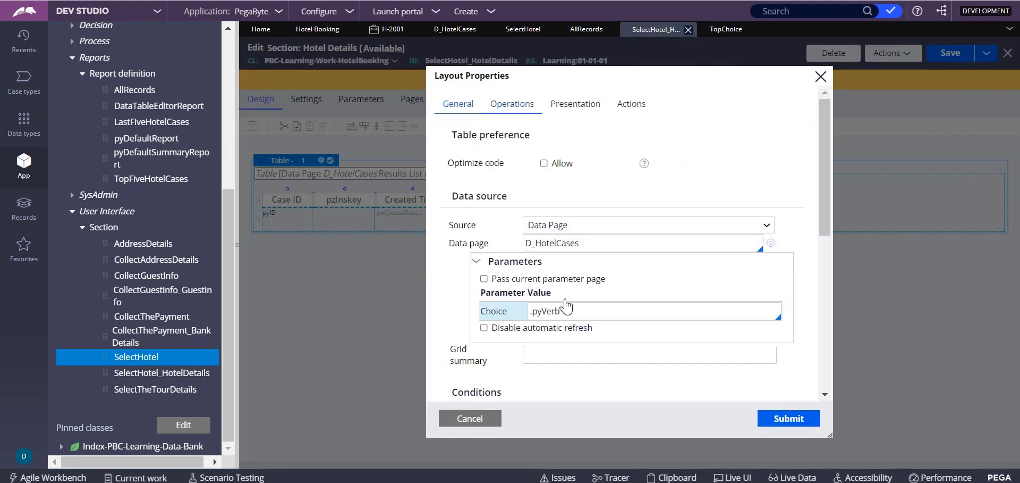
{"action": "left_click", "coordinate": [455, 29]}
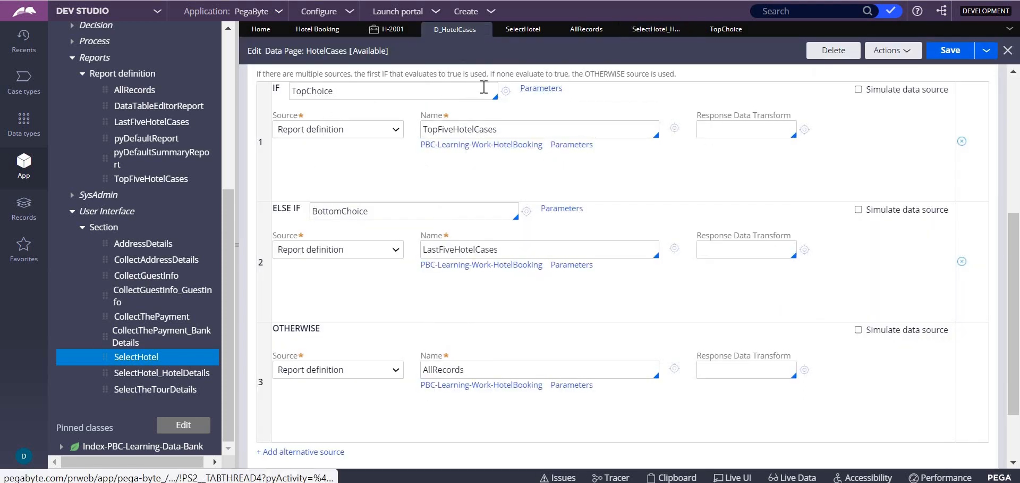
{"action": "left_click", "coordinate": [509, 92]}
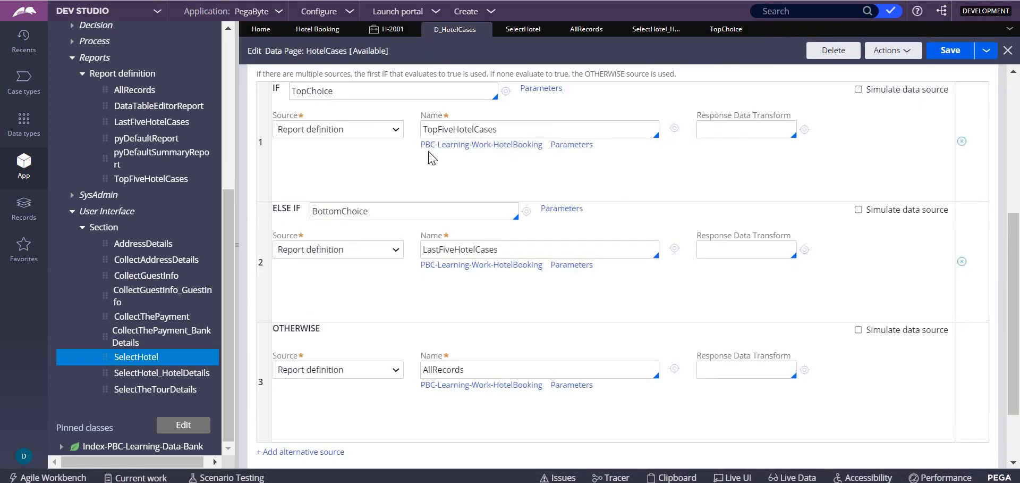
- Show the Latest 5 Records in the H-2001 case, and close the button's cell properties in the SelectHotel section
{"action": "left_click", "coordinate": [379, 31]}
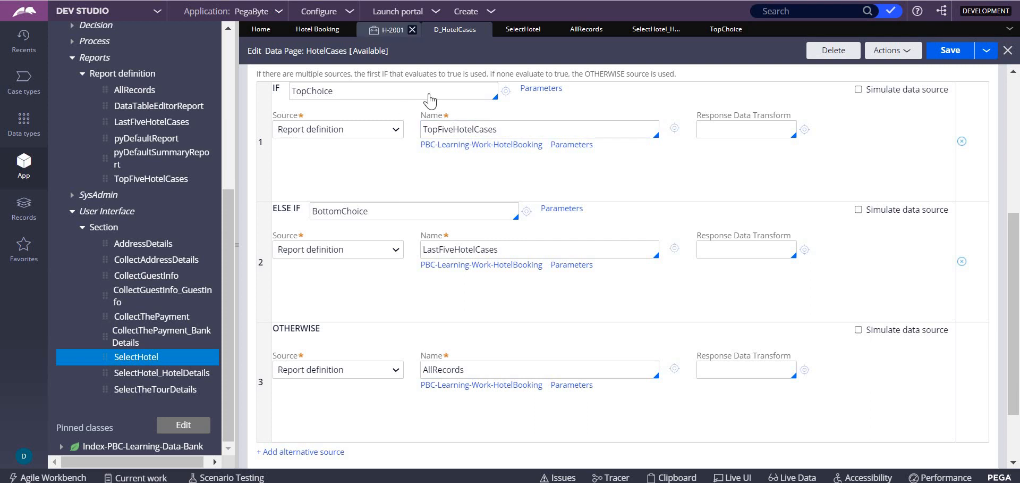
{"action": "left_click", "coordinate": [661, 141]}
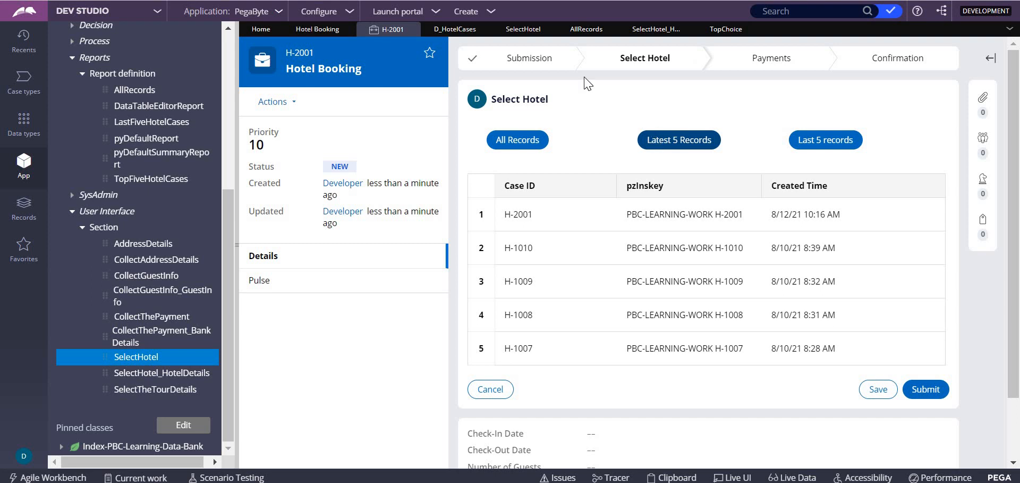
{"action": "left_click", "coordinate": [521, 33]}
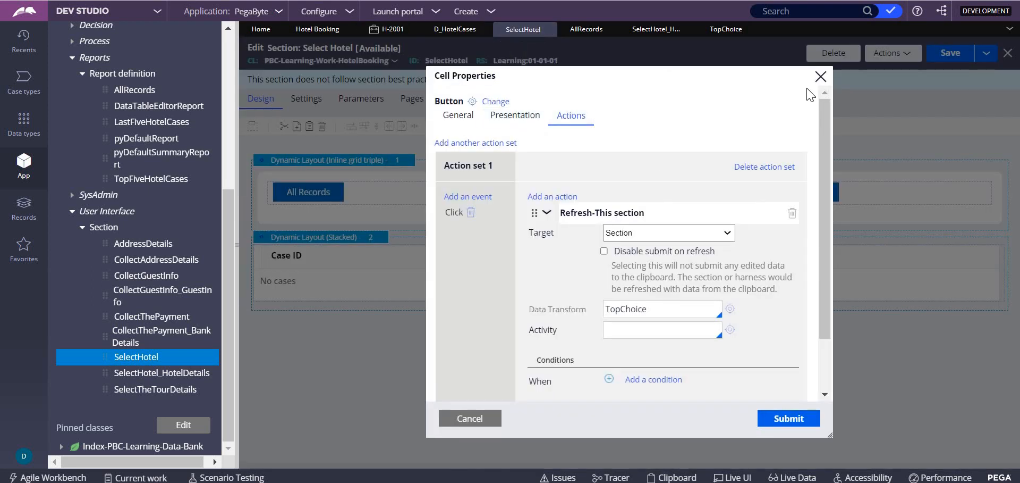
{"action": "left_click", "coordinate": [822, 80]}
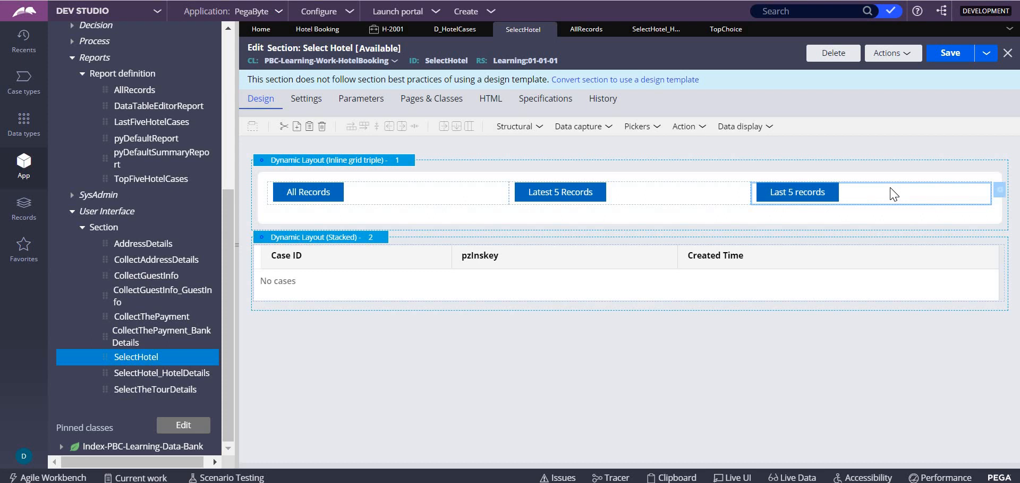
- Return to the H-2001 case and launch the User Portal
{"action": "left_click", "coordinate": [389, 29]}
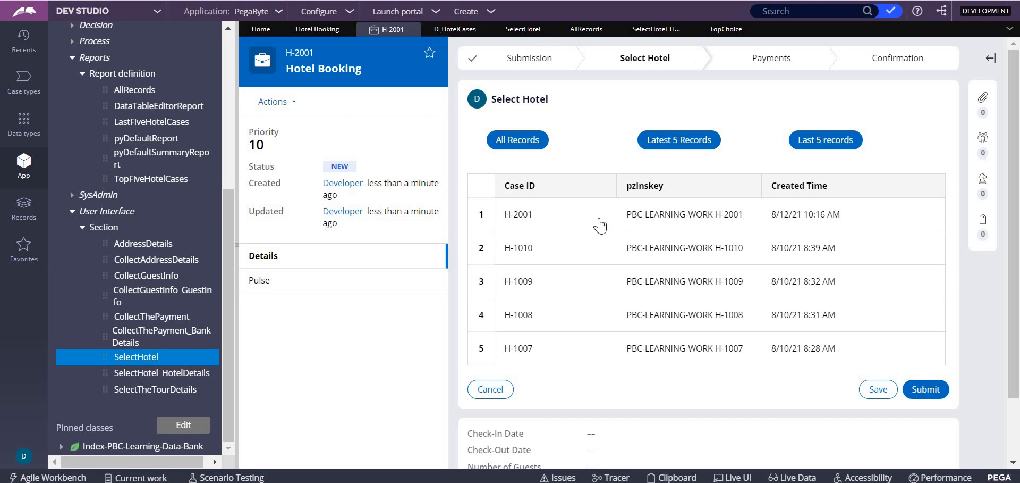
{"action": "left_click", "coordinate": [433, 16]}
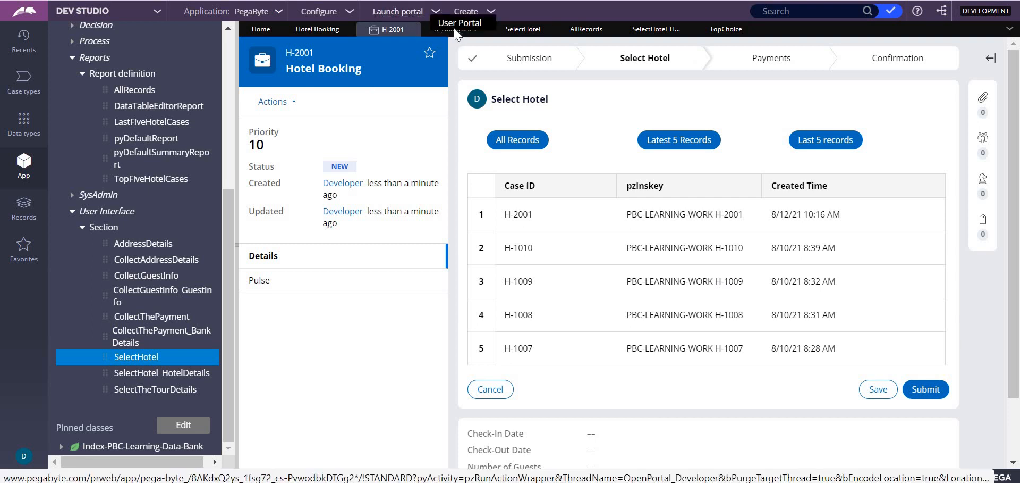
{"action": "left_click", "coordinate": [455, 32]}
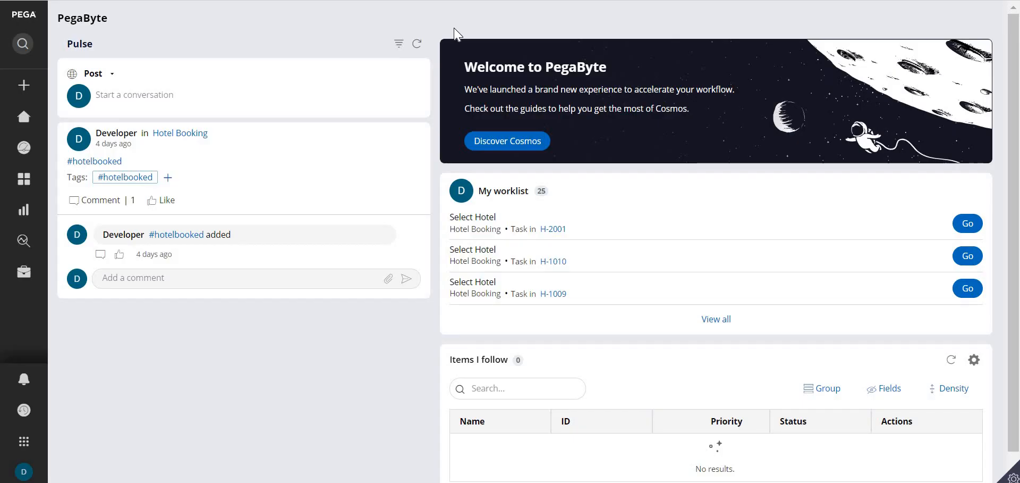
- Open the Cases in hotel Booking page and test its Top 5 Cases and Bottom 5 cases filters
{"action": "mouse_move", "coordinate": [29, 255]}
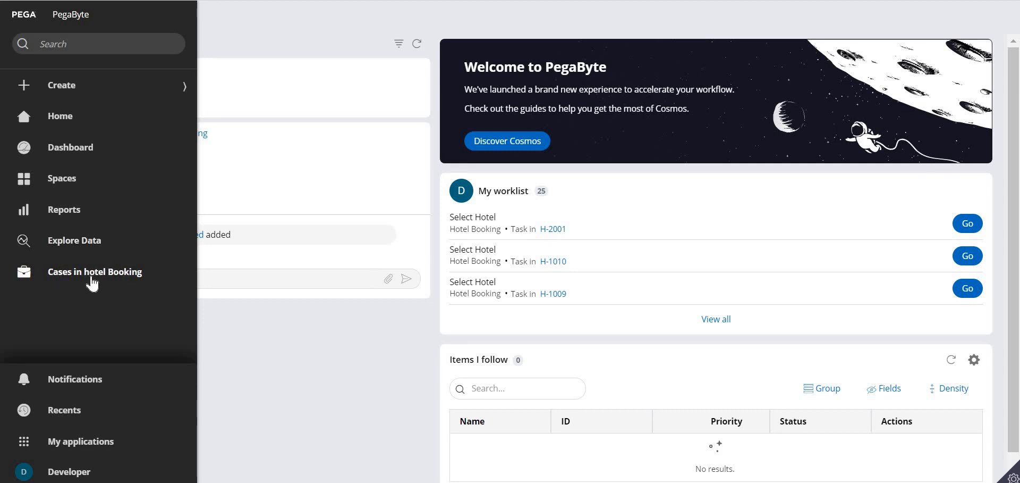
{"action": "left_click", "coordinate": [93, 274]}
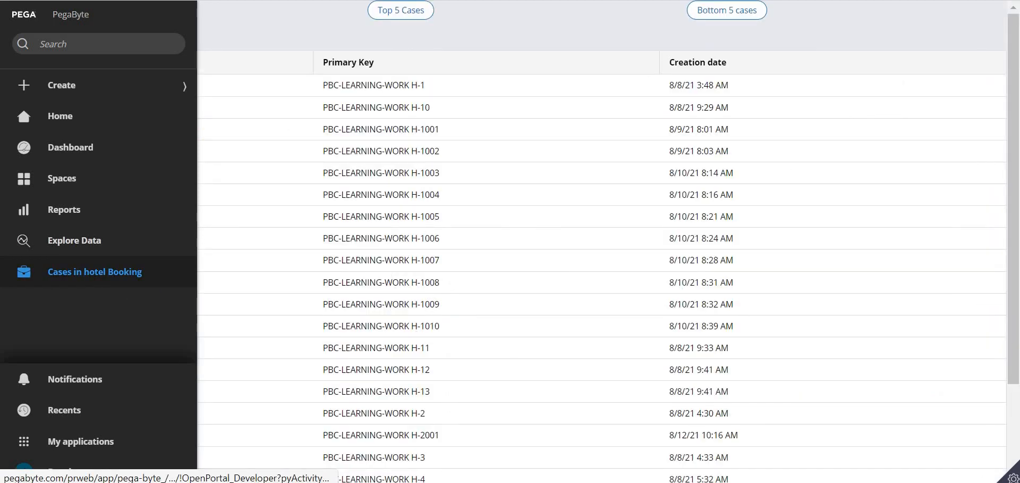
{"action": "left_click", "coordinate": [401, 11]}
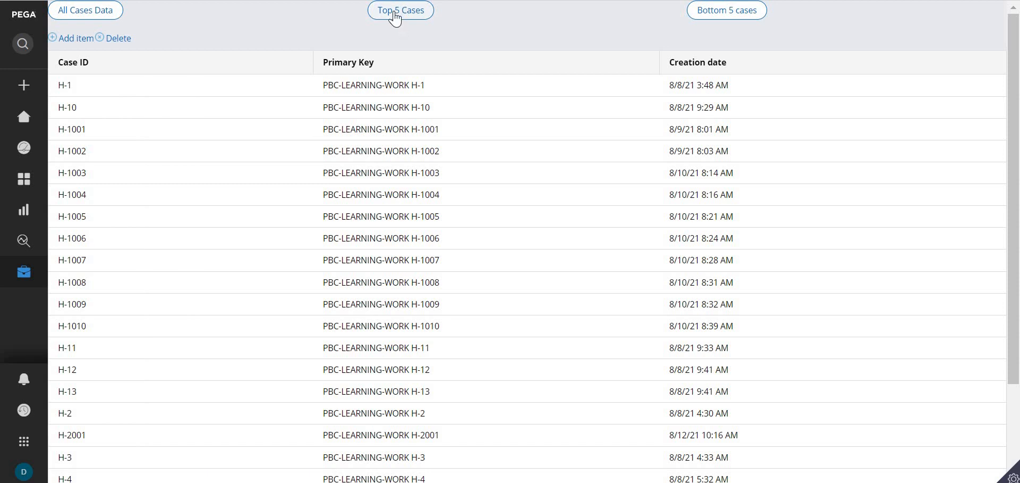
{"action": "left_click", "coordinate": [716, 18]}
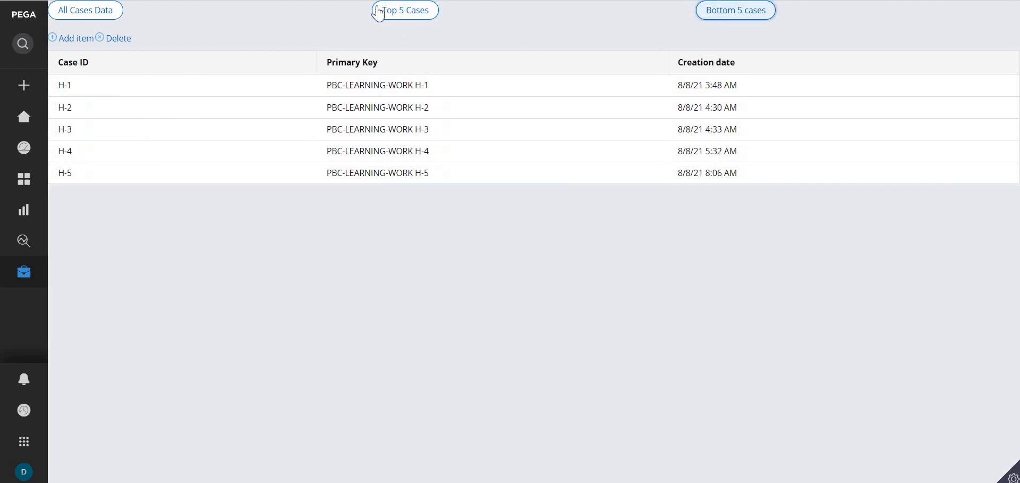
{"action": "left_click", "coordinate": [379, 8]}
{"action": "left_click", "coordinate": [746, 18]}
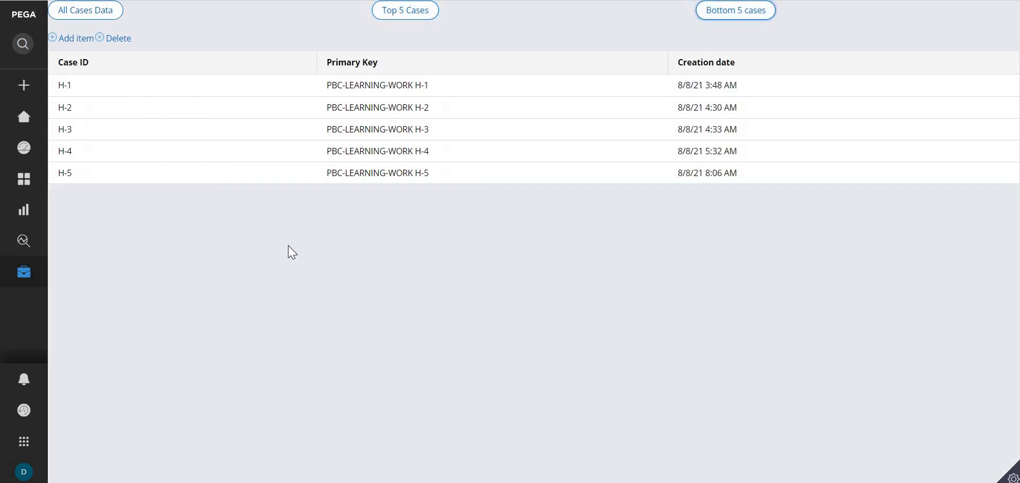